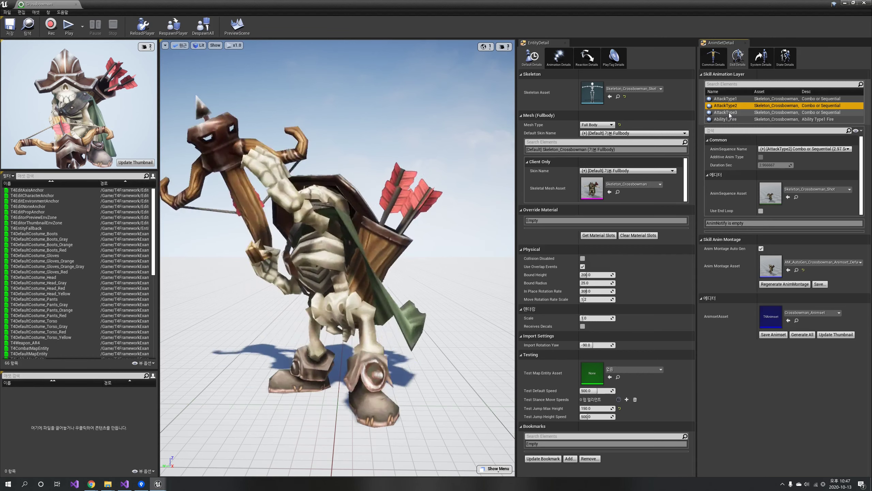
Preview the AttackType3 and Ability1_Fire skill animations on the crossbowman
{"action": "left_click", "coordinate": [730, 113]}
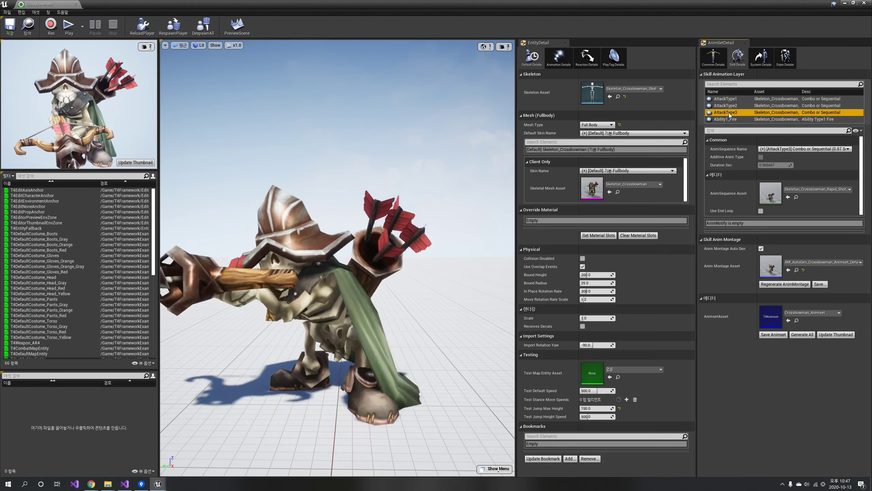
{"action": "left_click", "coordinate": [729, 120]}
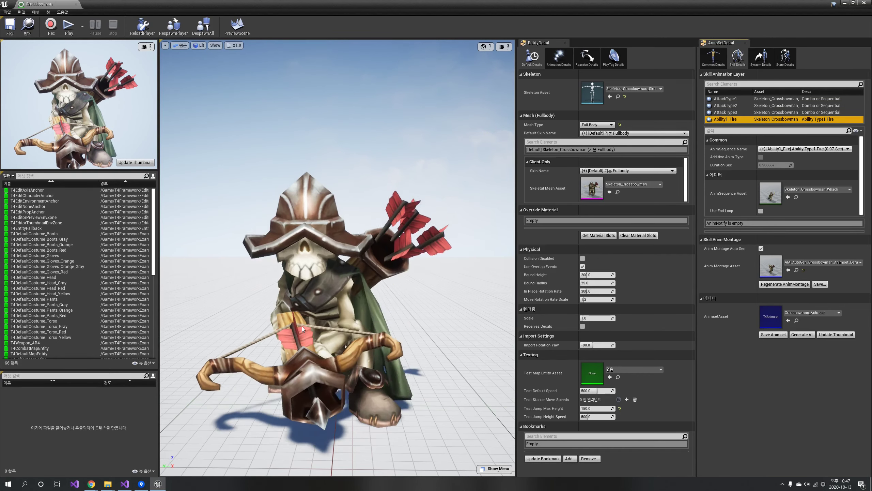
{"action": "left_click", "coordinate": [325, 307]}
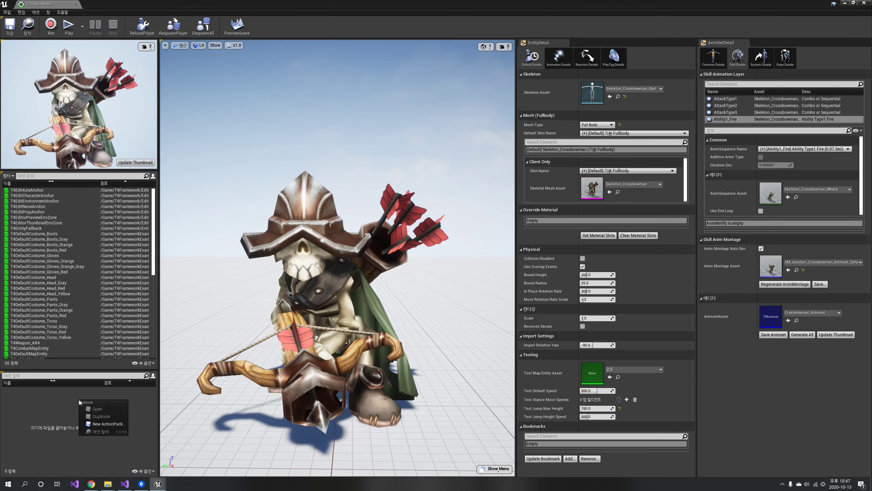
Create an action pack named Crossbowman_AttackType1 in a new ActionPack folder inside SkeletonCrew_Movie
{"action": "right_click", "coordinate": [79, 400]}
{"action": "left_click", "coordinate": [114, 422]}
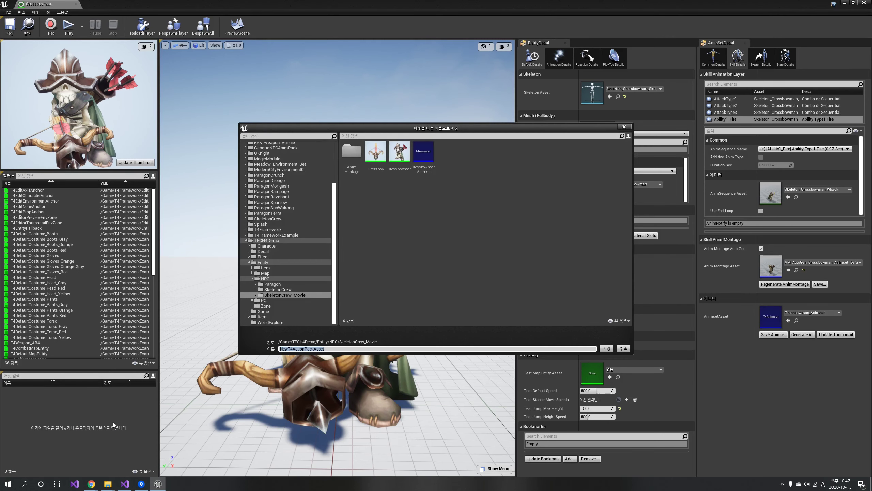
{"action": "right_click", "coordinate": [407, 206]}
{"action": "left_click", "coordinate": [433, 214]}
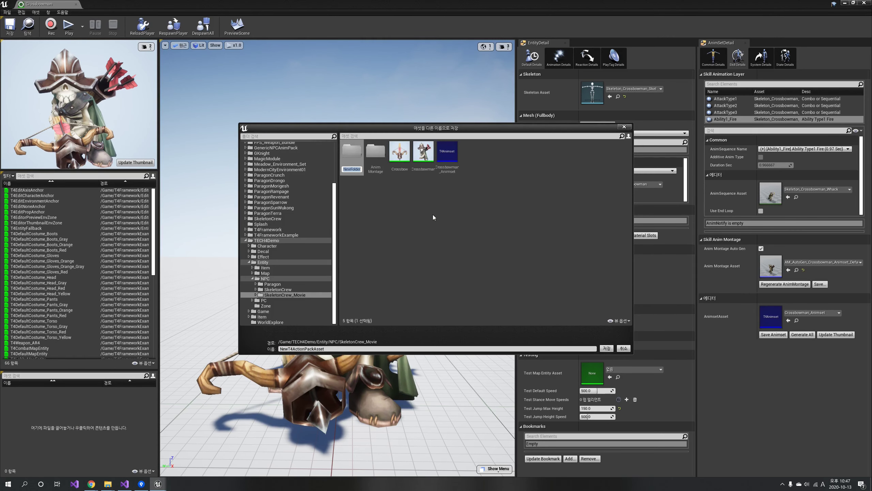
{"action": "type", "text": "ActionPack"}
{"action": "key", "text": "Return"}
{"action": "double_click", "coordinate": [354, 163]}
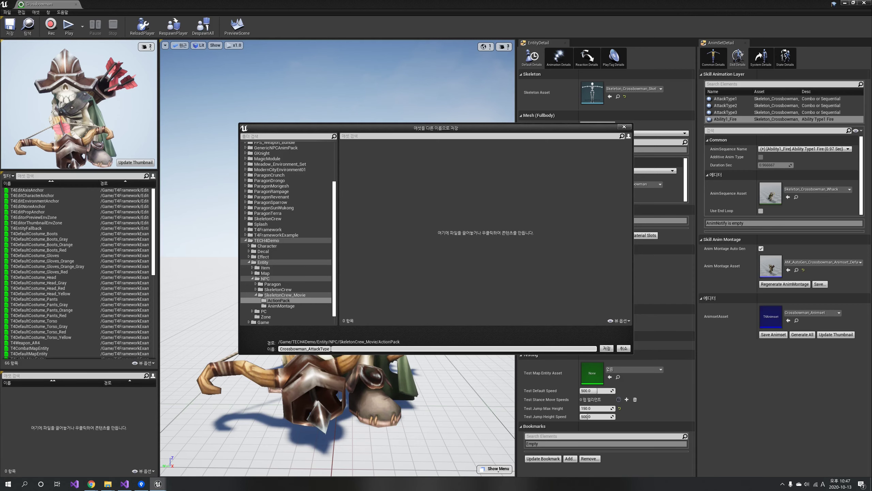
{"action": "key", "text": "Return"}
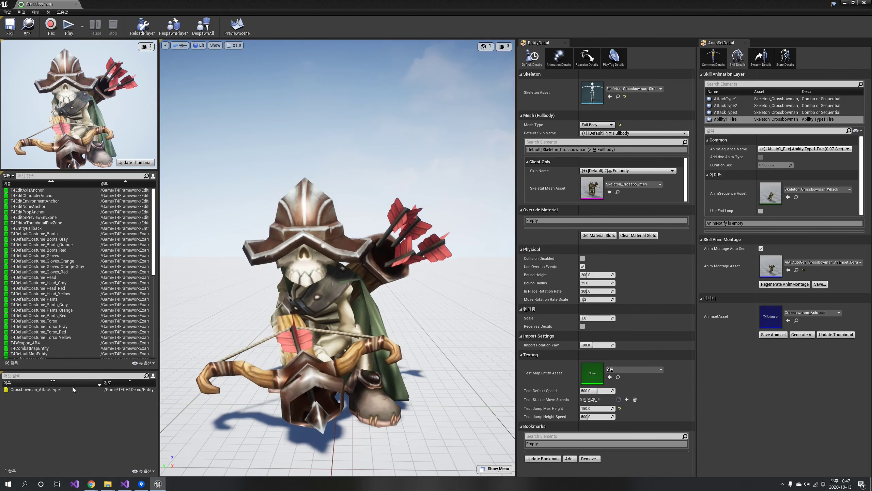
Open the Crossbowman_AttackType1 action pack and add an Animation action named Animation
{"action": "right_click", "coordinate": [34, 390]}
{"action": "left_click", "coordinate": [53, 401]}
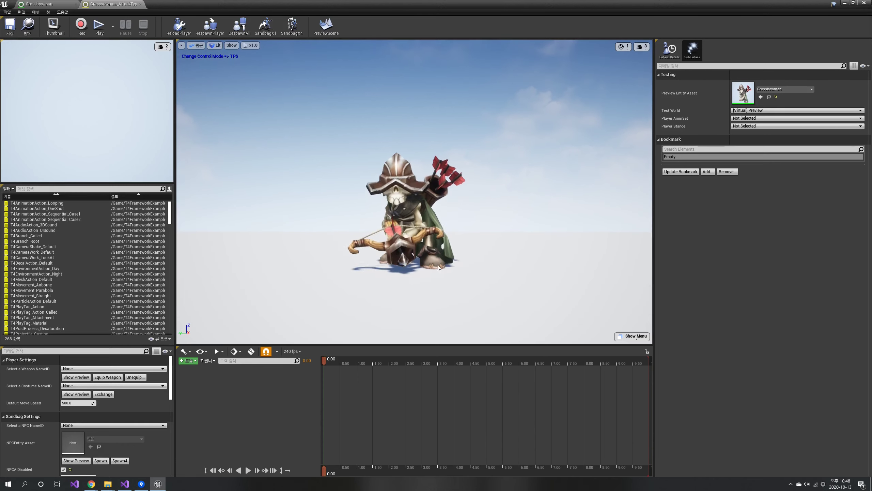
{"action": "right_click", "coordinate": [268, 391]}
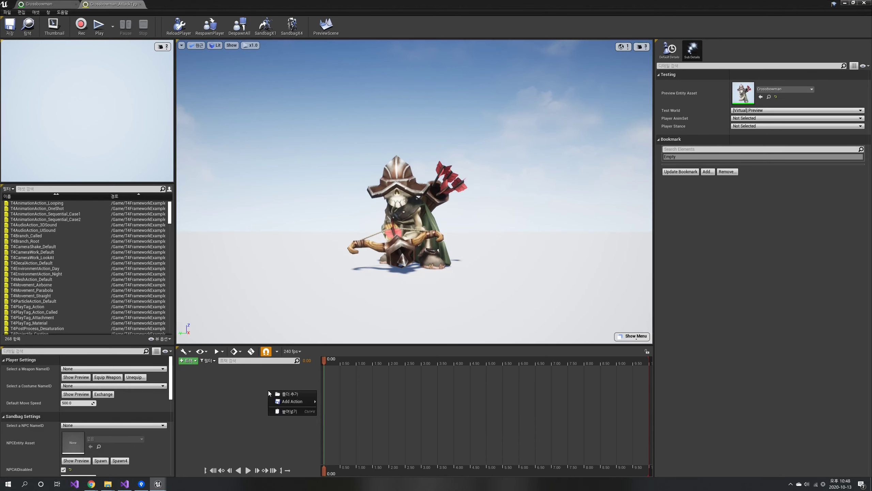
{"action": "mouse_move", "coordinate": [301, 402]}
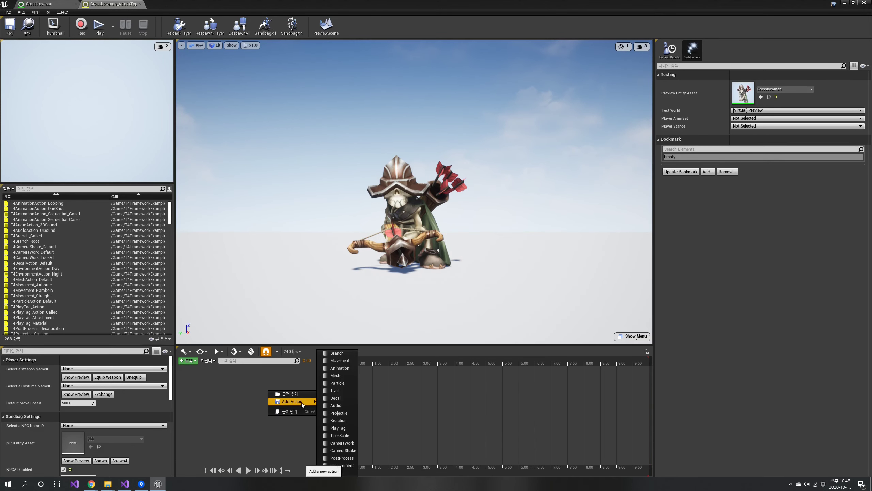
{"action": "left_click", "coordinate": [340, 367]}
{"action": "double_click", "coordinate": [267, 369]}
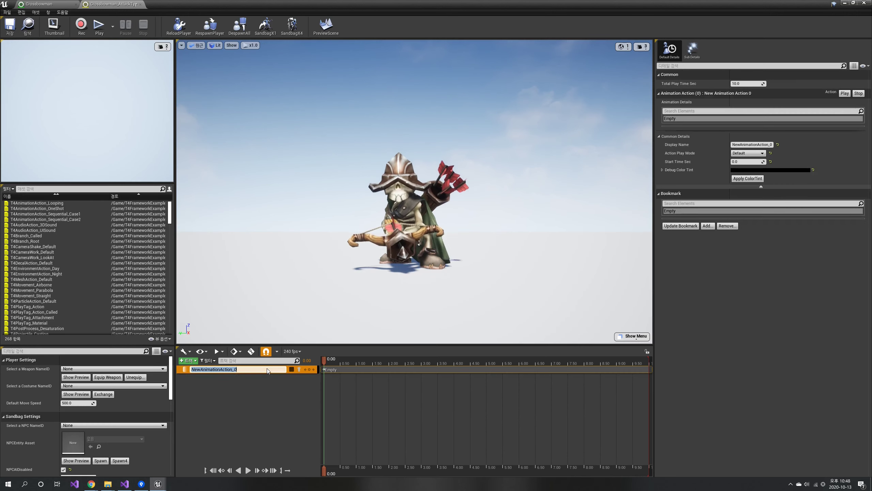
{"action": "type", "text": "Animation"}
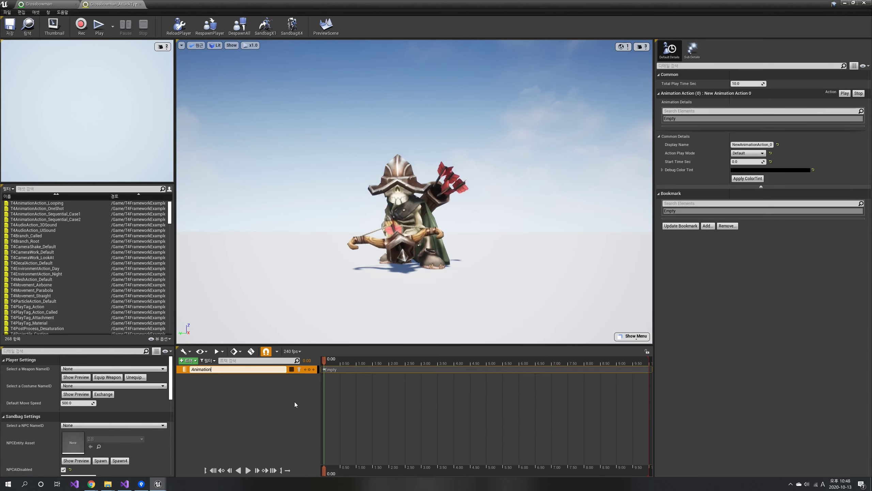
{"action": "key", "text": "Return"}
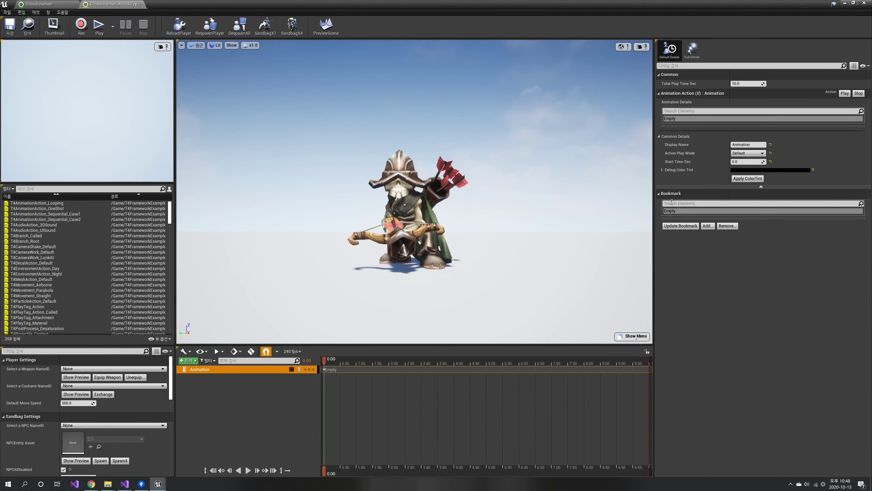
Add an entry to the Animation action's details and set its section name to AttackType1 Combo or Sequential
{"action": "right_click", "coordinate": [678, 121]}
{"action": "left_click", "coordinate": [691, 131]}
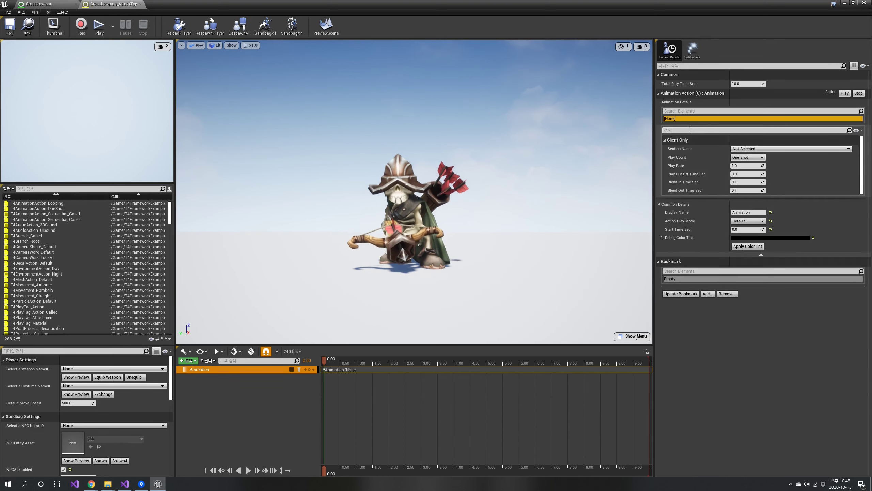
{"action": "left_click", "coordinate": [750, 149]}
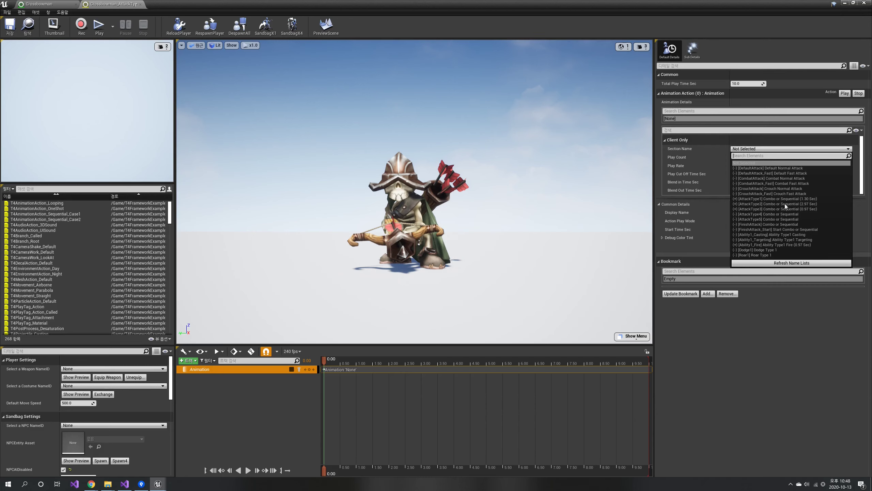
{"action": "left_click", "coordinate": [774, 199]}
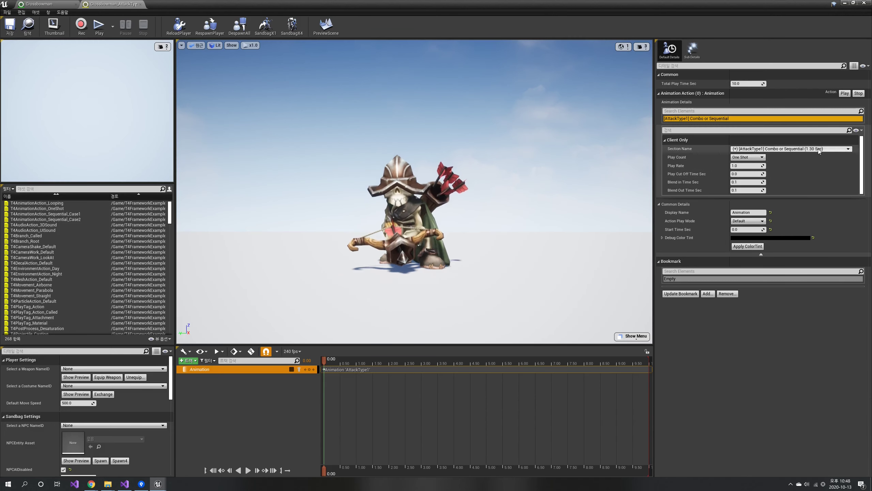
Play the timeline and shorten the action pack's total play time to about 1.53 seconds
{"action": "left_click", "coordinate": [247, 471]}
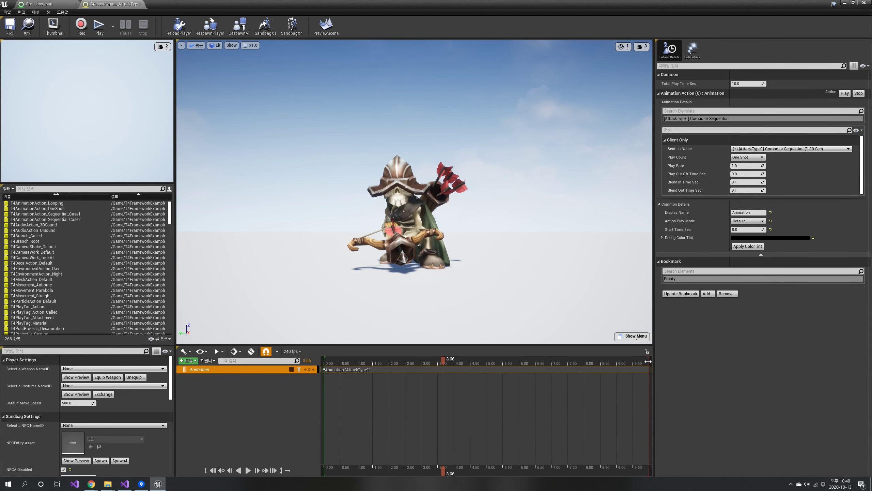
{"action": "mouse_move", "coordinate": [648, 362]}
{"action": "left_mouse_down"}
{"action": "mouse_move", "coordinate": [451, 371]}
{"action": "mouse_move", "coordinate": [374, 387]}
{"action": "left_mouse_up"}
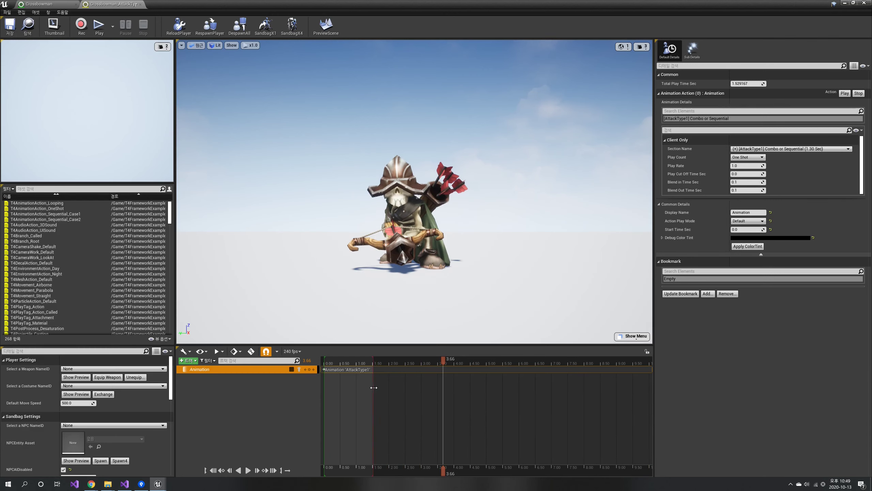
{"action": "scroll", "coordinate": [353, 402], "scroll_direction": "up", "scroll_amount": 3, "text": "ctrl"}
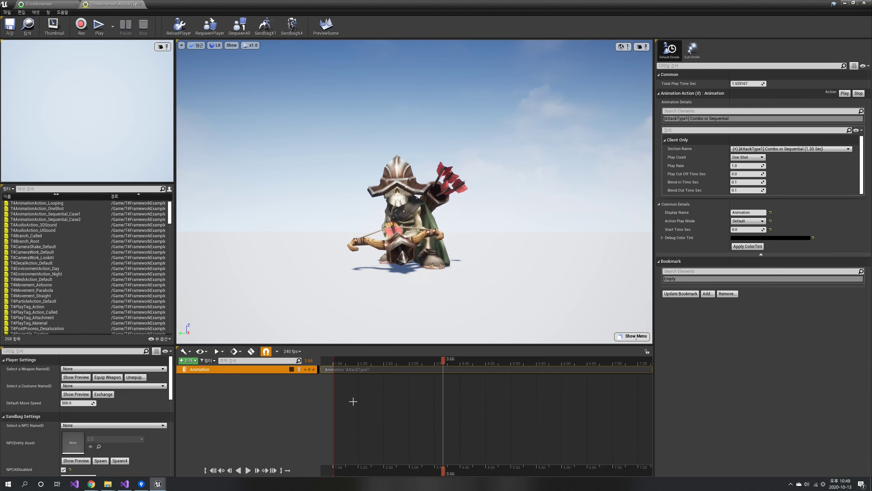
{"action": "right_click_drag", "start_coordinate": [364, 400], "coordinate": [644, 398]}
{"action": "scroll", "coordinate": [519, 395], "scroll_direction": "up", "scroll_amount": 4, "text": "ctrl"}
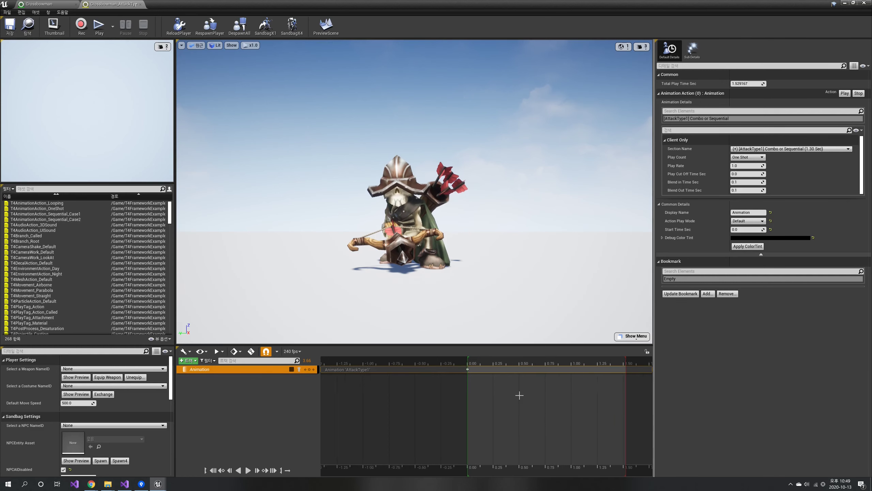
{"action": "right_click_drag", "start_coordinate": [529, 400], "coordinate": [460, 408]}
{"action": "scroll", "coordinate": [460, 408], "scroll_direction": "up", "scroll_amount": 2, "text": "ctrl"}
{"action": "scroll", "coordinate": [460, 408], "scroll_direction": "down", "scroll_amount": 1, "text": "ctrl"}
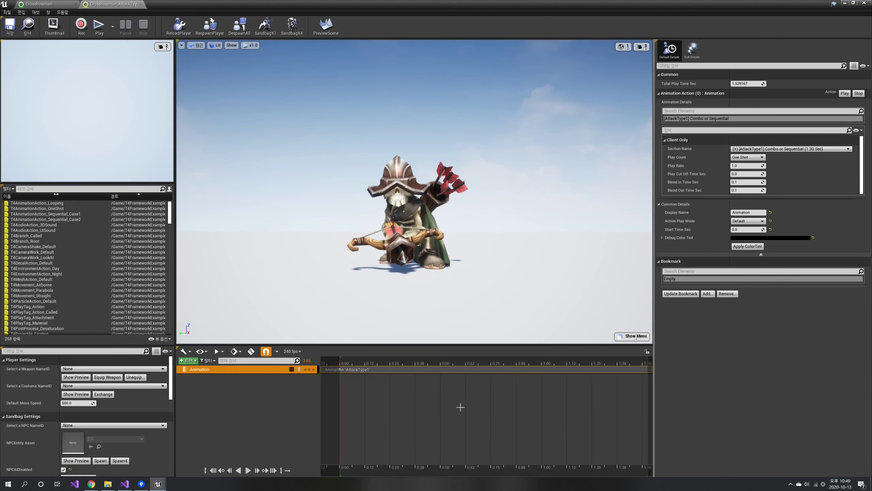
Select the Animation action and play the shortened timeline to check the attack animation
{"action": "left_click", "coordinate": [284, 419]}
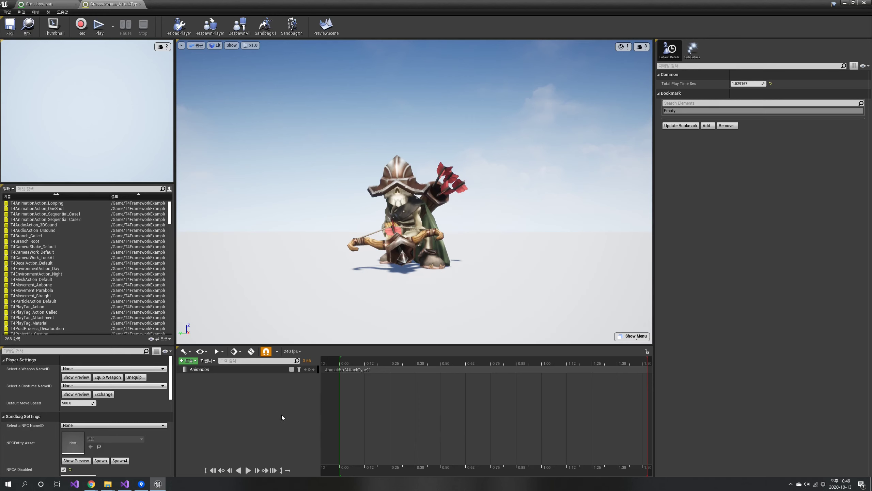
{"action": "left_click", "coordinate": [278, 370]}
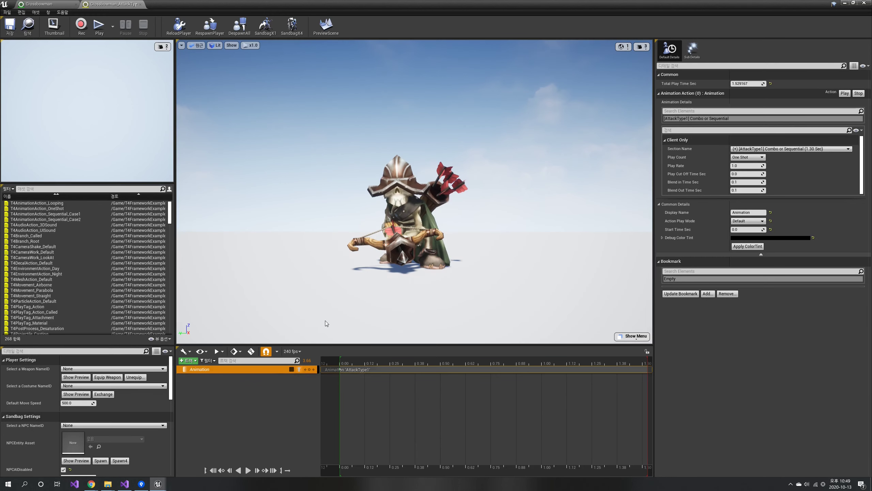
{"action": "key", "text": "space"}
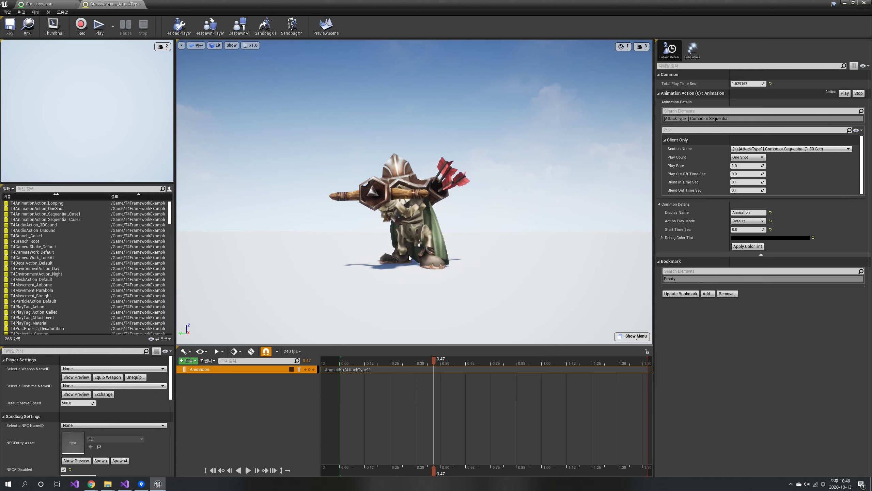
{"action": "key", "text": "space"}
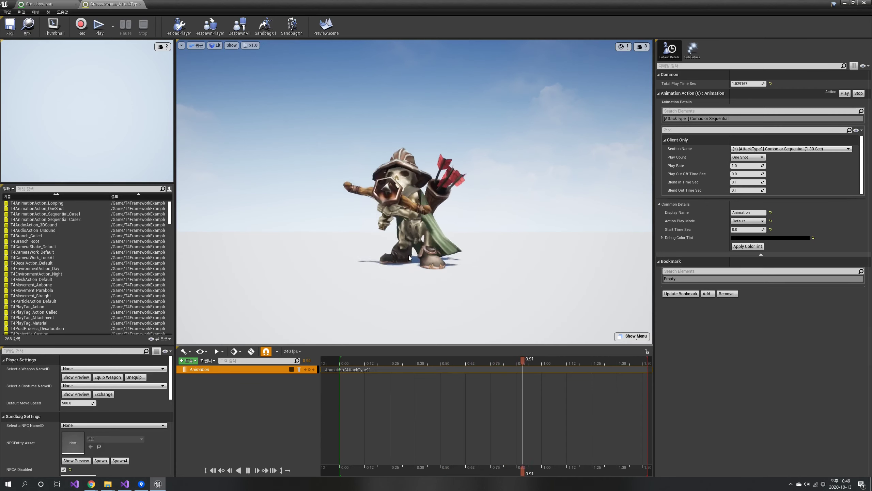
Add a Projectile action to the timeline and name it Projectile
{"action": "left_click", "coordinate": [250, 393]}
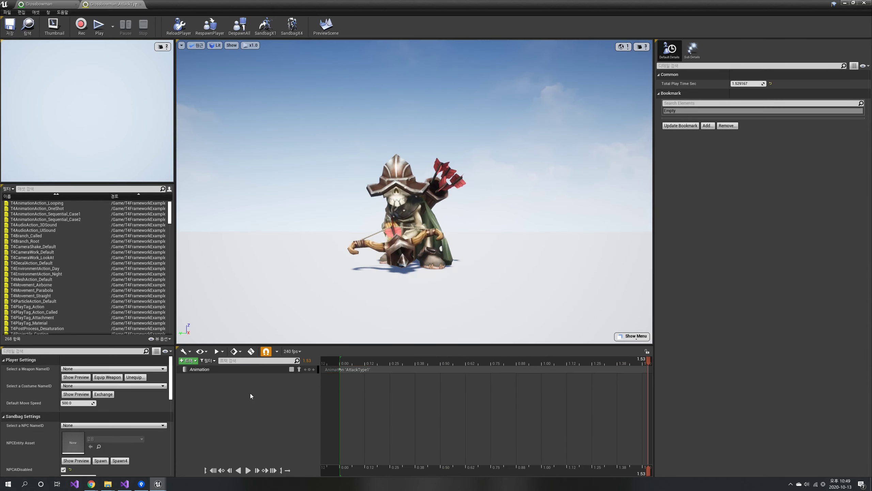
{"action": "right_click", "coordinate": [251, 385]}
{"action": "mouse_move", "coordinate": [277, 396]}
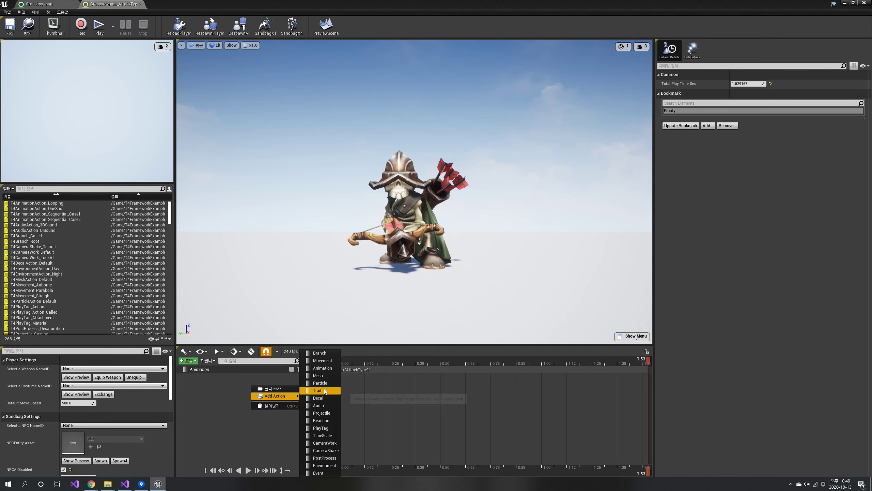
{"action": "left_click", "coordinate": [322, 413]}
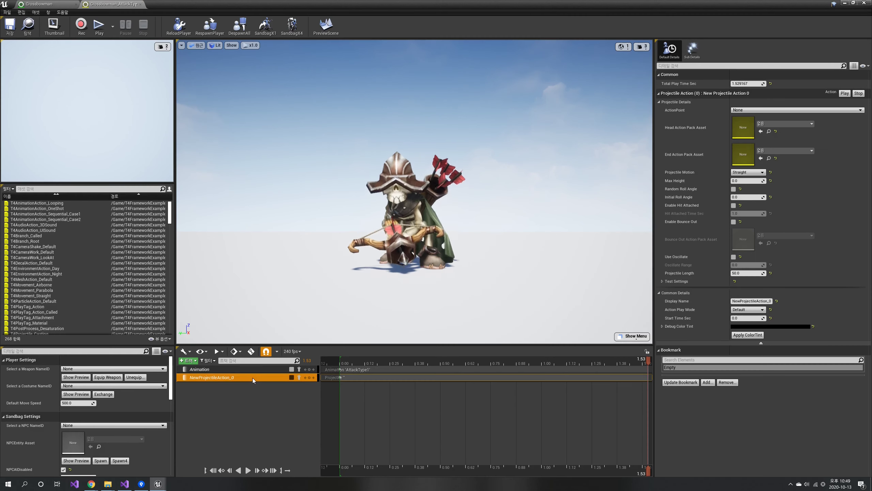
{"action": "double_click", "coordinate": [220, 377]}
{"action": "type", "text": "Pr"}
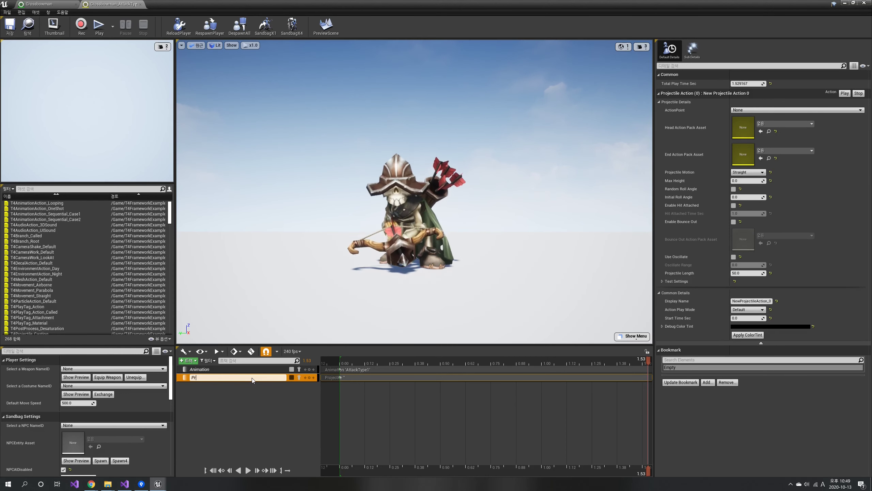
{"action": "type", "text": "ojectile"}
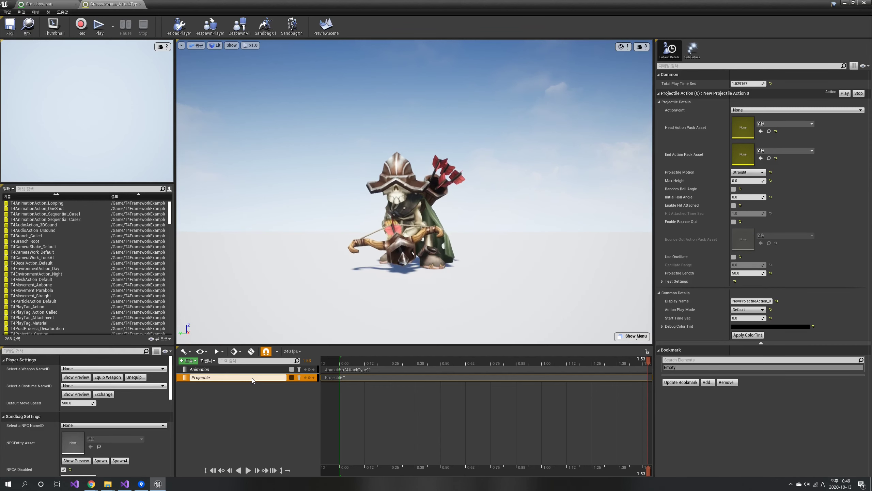
{"action": "key", "text": "Return"}
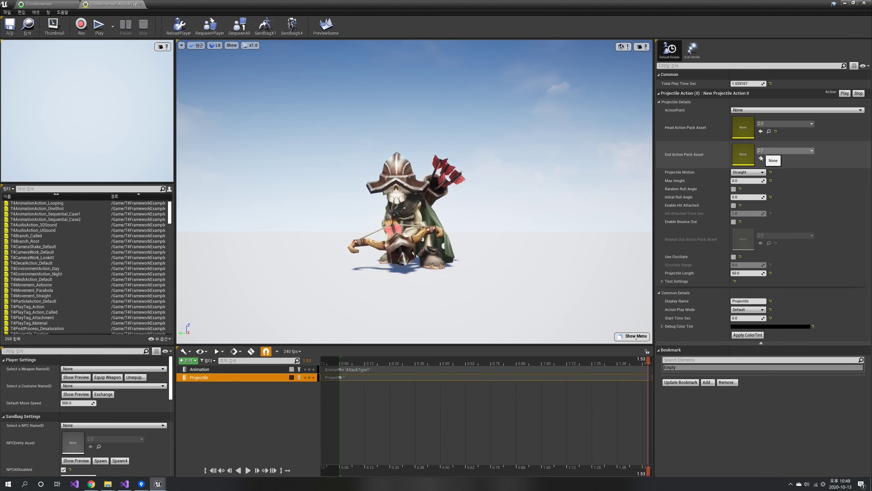
Return to the Crossbowman entity and create an action pack named Crossmanbow_Projectile_Head in the ActionPack folder
{"action": "left_click", "coordinate": [50, 7]}
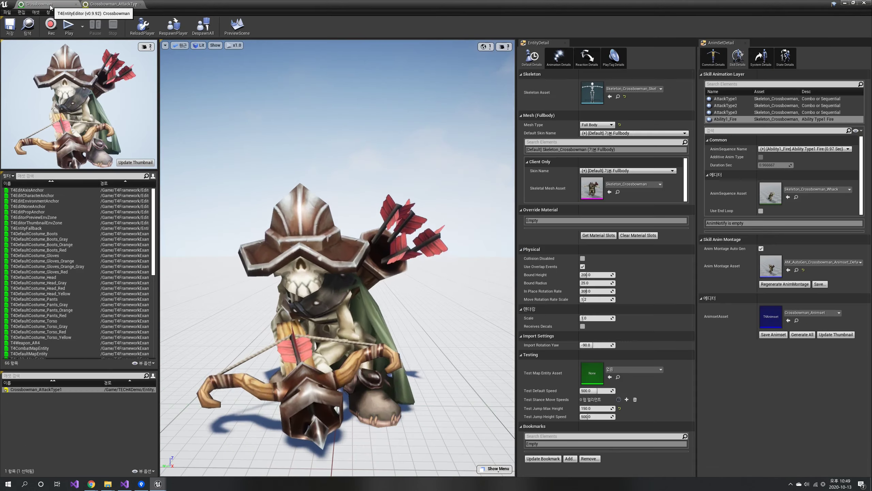
{"action": "right_click", "coordinate": [34, 408]}
{"action": "left_click", "coordinate": [62, 431]}
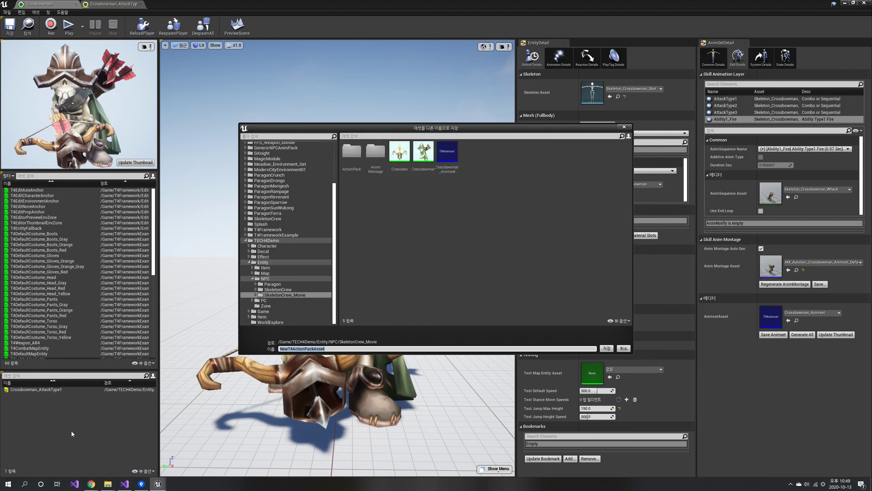
{"action": "double_click", "coordinate": [362, 167]}
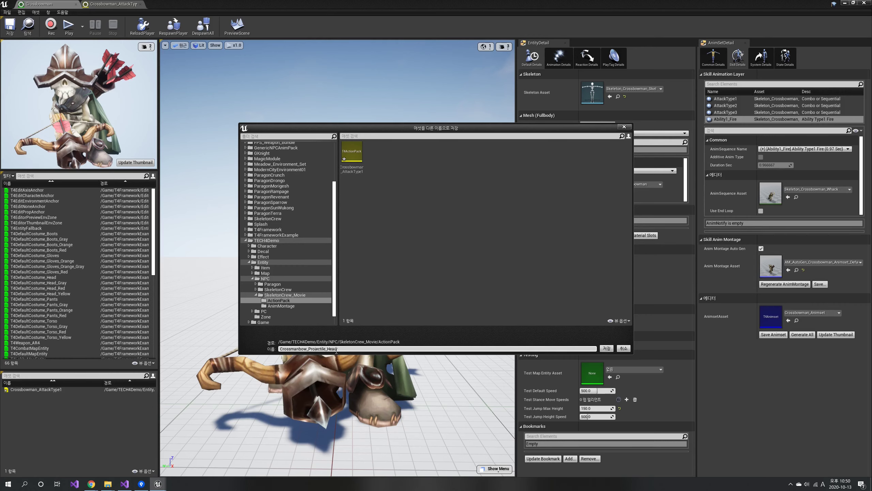
{"action": "key", "text": "Return"}
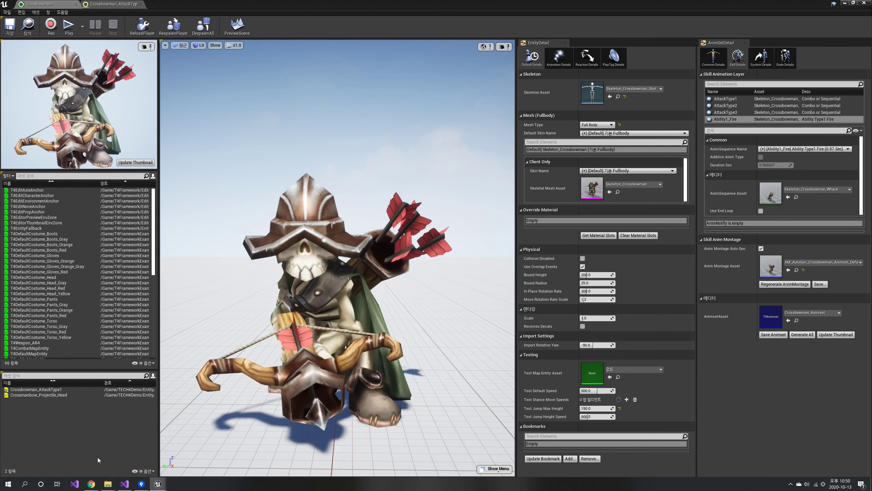
Assign Crossmanbow_Projectile_Head as the Head Action Pack Asset of the Projectile action in the AttackType1 action pack
{"action": "left_click", "coordinate": [61, 395]}
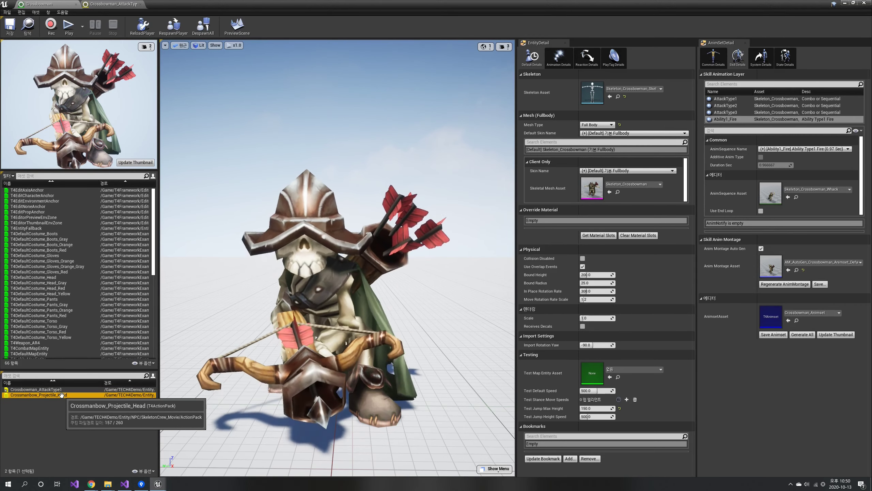
{"action": "left_click", "coordinate": [111, 4]}
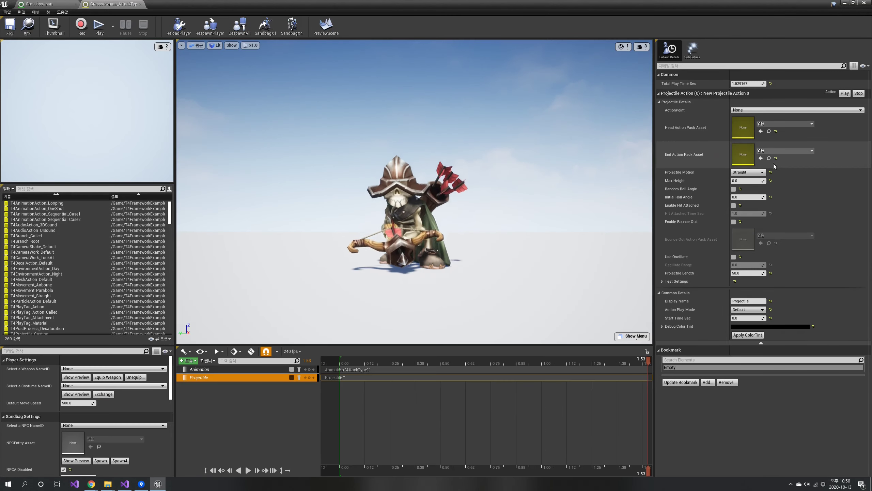
{"action": "left_click", "coordinate": [785, 124]}
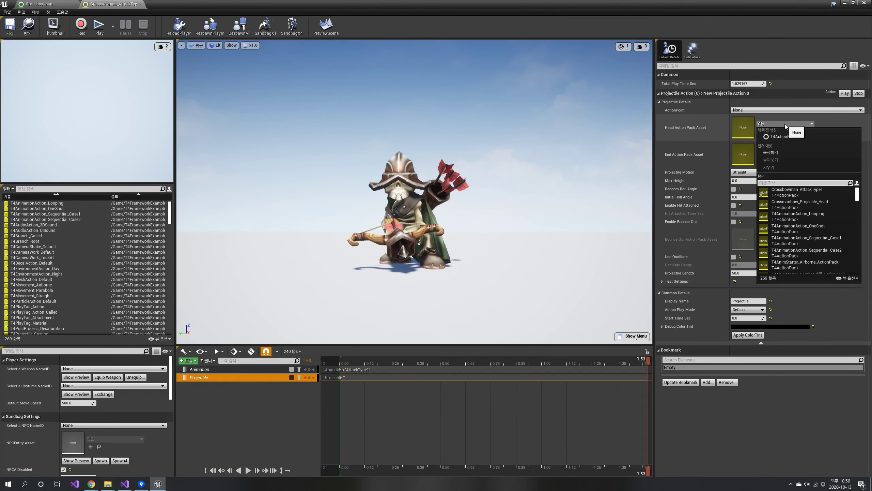
{"action": "left_click", "coordinate": [824, 204]}
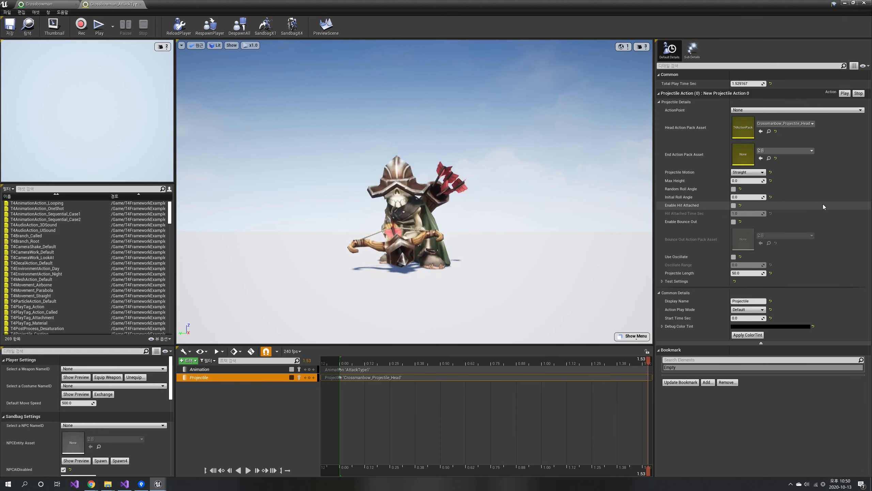
Open the Crossmanbow_Projectile_Head action pack and add a Particle action named Particle to its timeline
{"action": "double_click", "coordinate": [740, 133]}
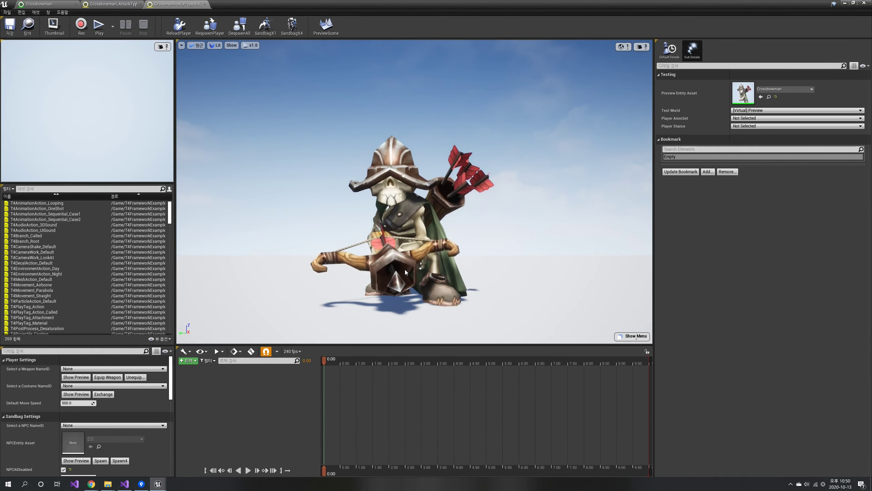
{"action": "right_click", "coordinate": [238, 389]}
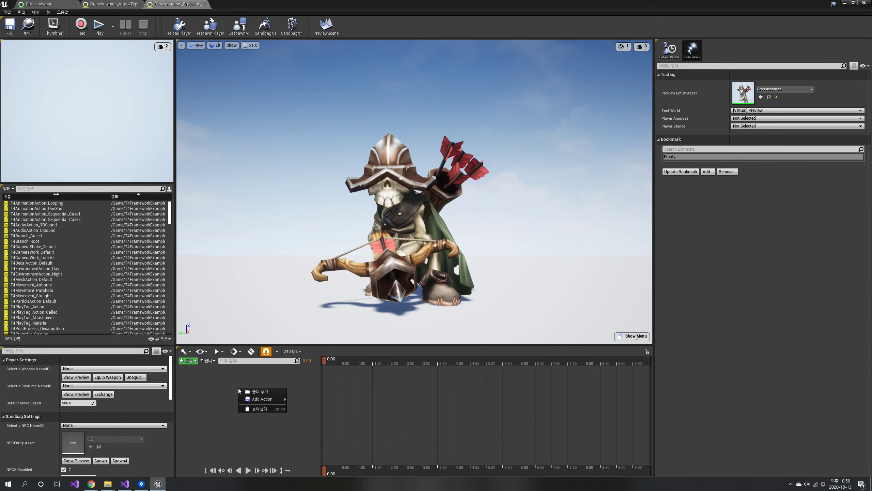
{"action": "mouse_move", "coordinate": [269, 400]}
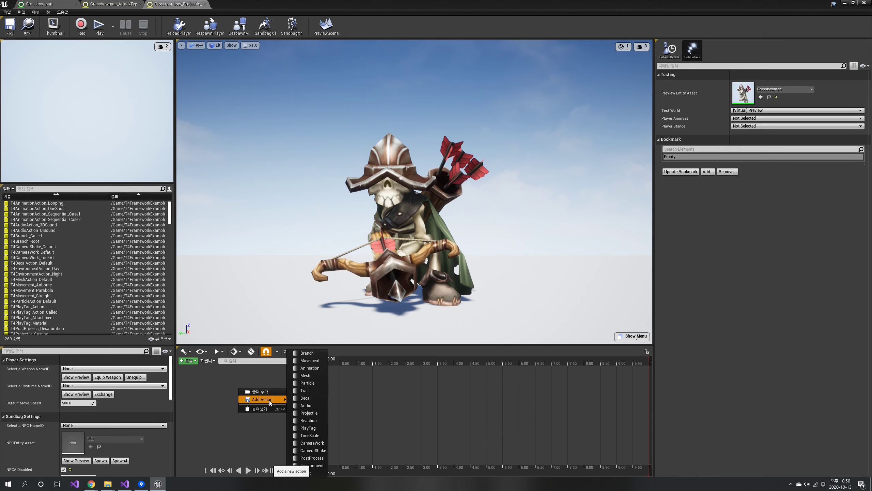
{"action": "left_click", "coordinate": [309, 383]}
{"action": "double_click", "coordinate": [255, 369]}
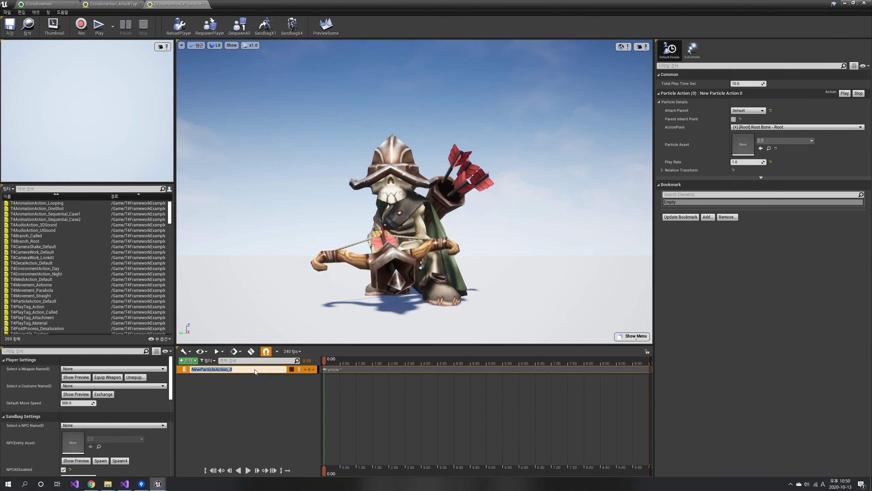
{"action": "type", "text": "Particl"}
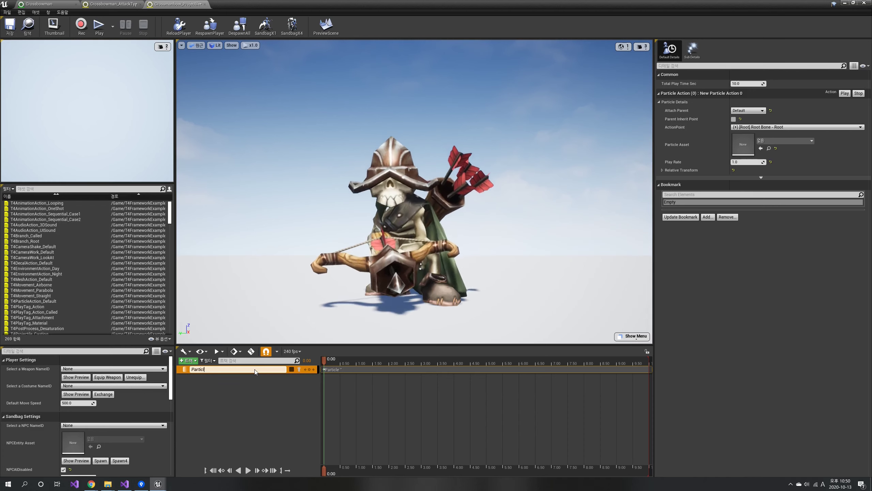
{"action": "type", "text": "e"}
{"action": "key", "text": "Return"}
{"action": "left_click", "coordinate": [258, 394]}
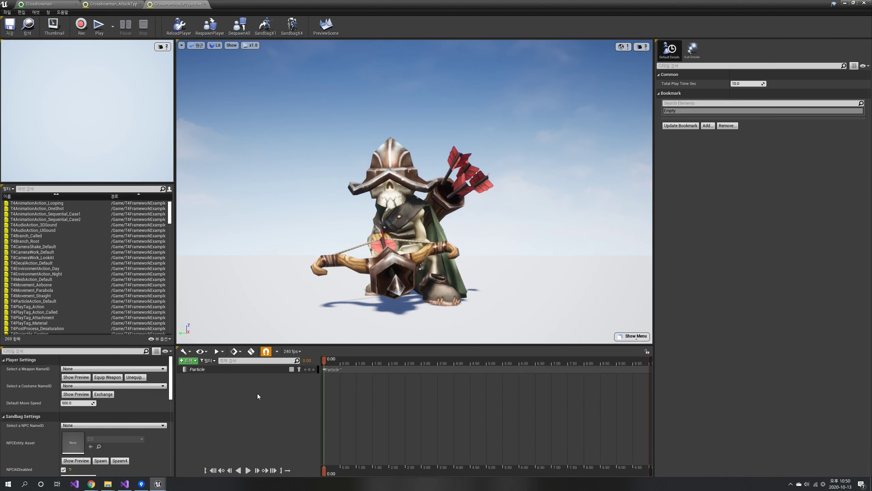
In the main editor's second content browser, open the folder ParagonSparrow/FX/Particles/Sparrow/Abilities/Ultimate/FX
{"action": "double_click", "coordinate": [258, 3]}
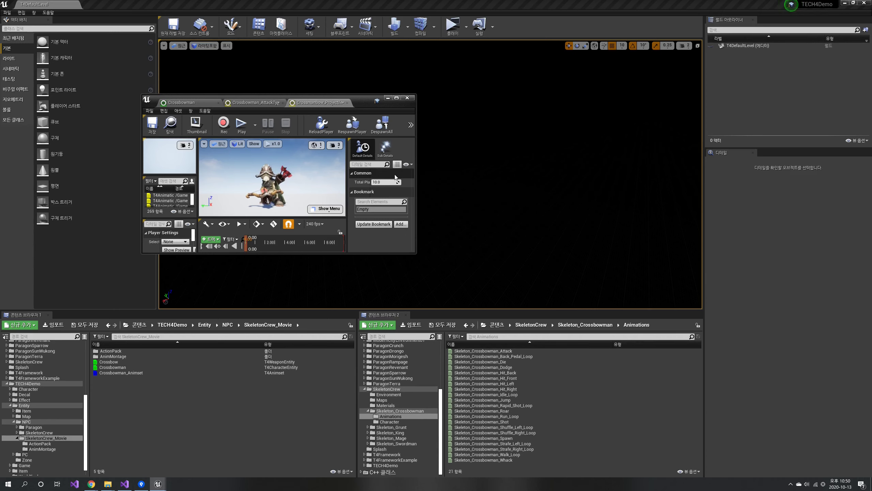
{"action": "left_click", "coordinate": [419, 372]}
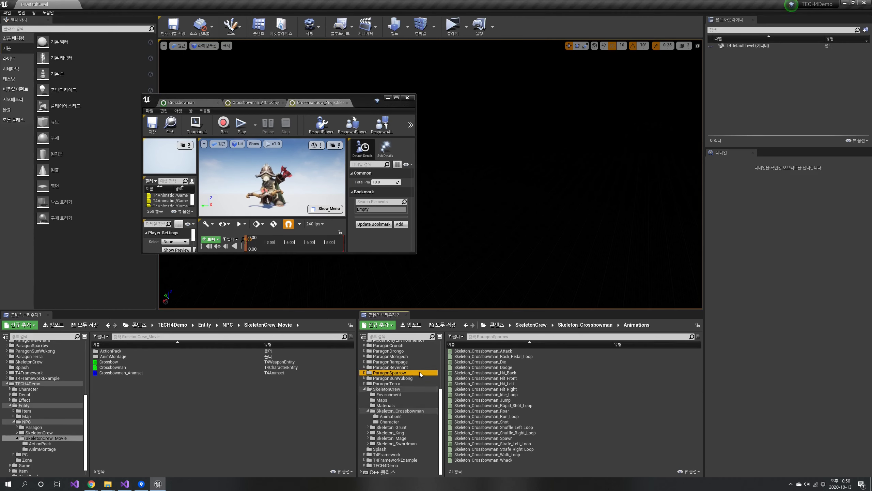
{"action": "double_click", "coordinate": [408, 373]}
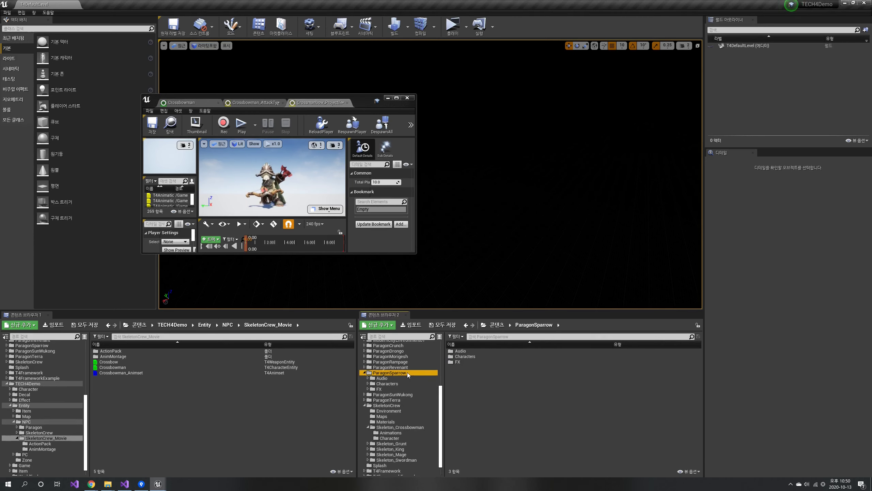
{"action": "double_click", "coordinate": [392, 390]}
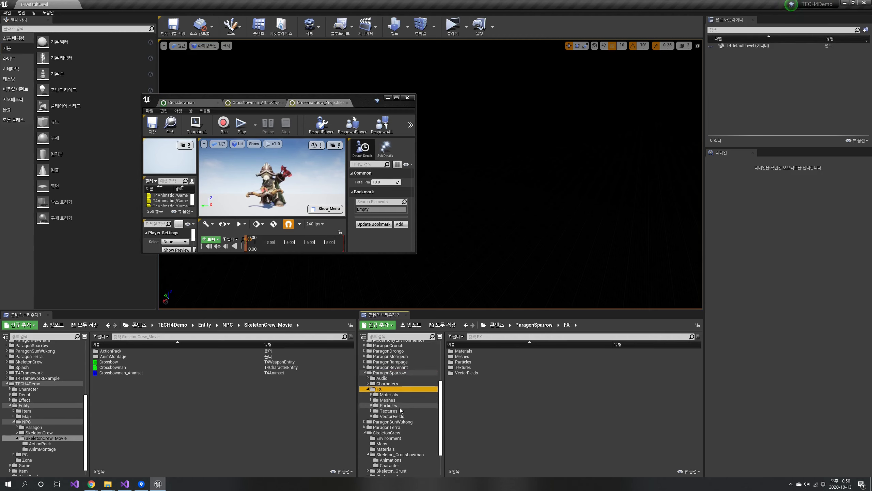
{"action": "double_click", "coordinate": [399, 406]}
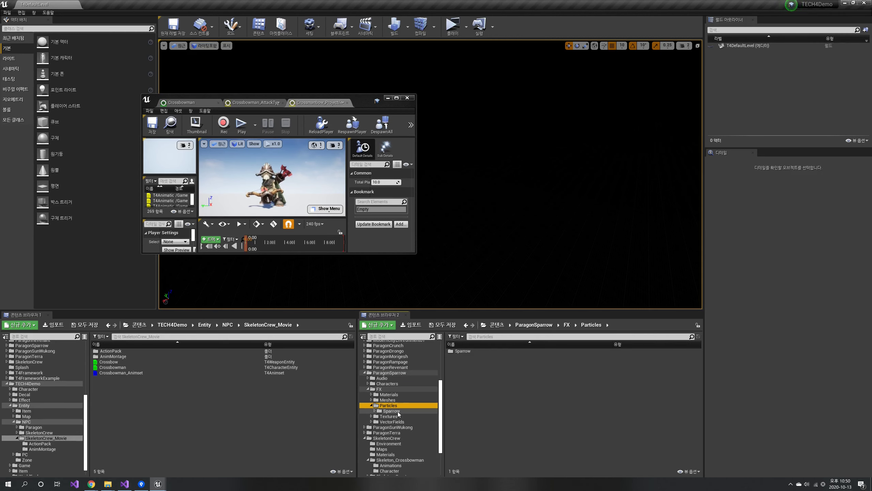
{"action": "double_click", "coordinate": [398, 411]}
{"action": "double_click", "coordinate": [393, 416]}
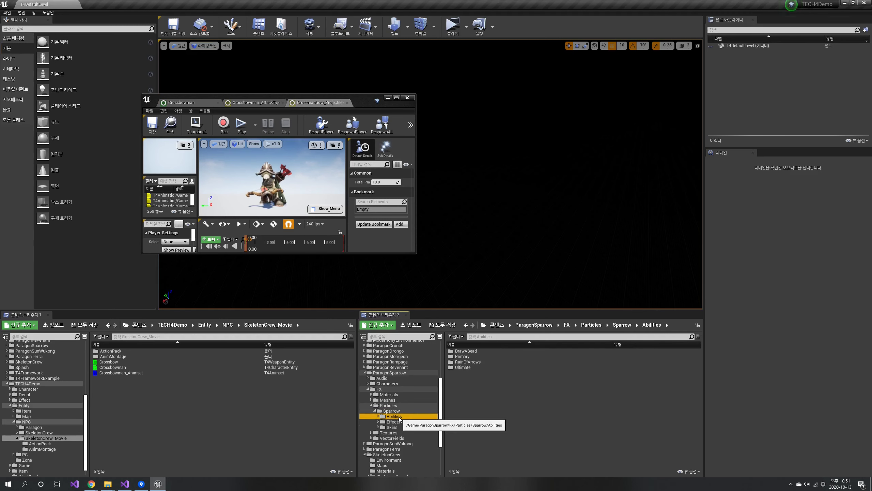
{"action": "left_click", "coordinate": [409, 437]}
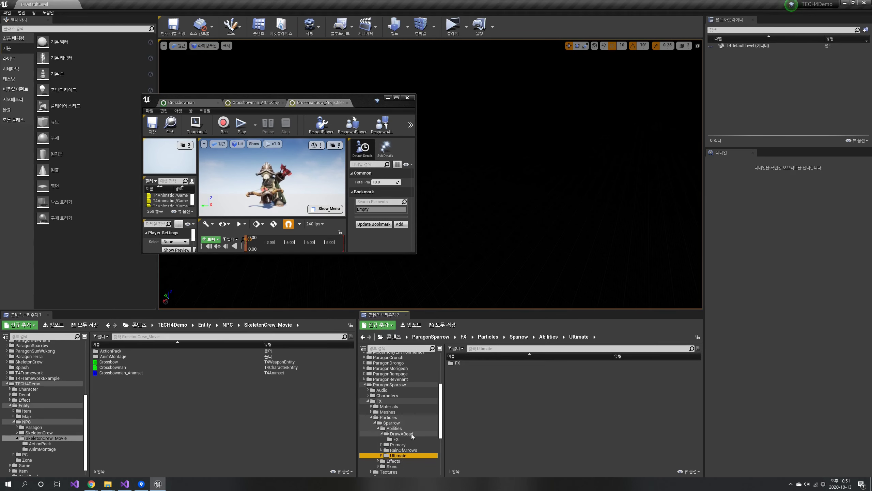
{"action": "left_click", "coordinate": [459, 363]}
{"action": "double_click", "coordinate": [459, 363]}
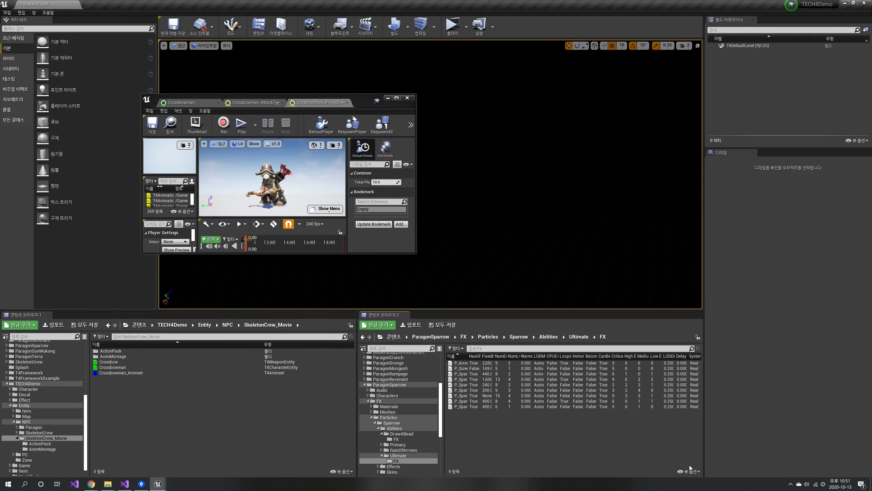
Show the folder's assets as tiles and assign P_Arrow_Ultimate as the Particle Asset of the Particle action
{"action": "left_click", "coordinate": [699, 473]}
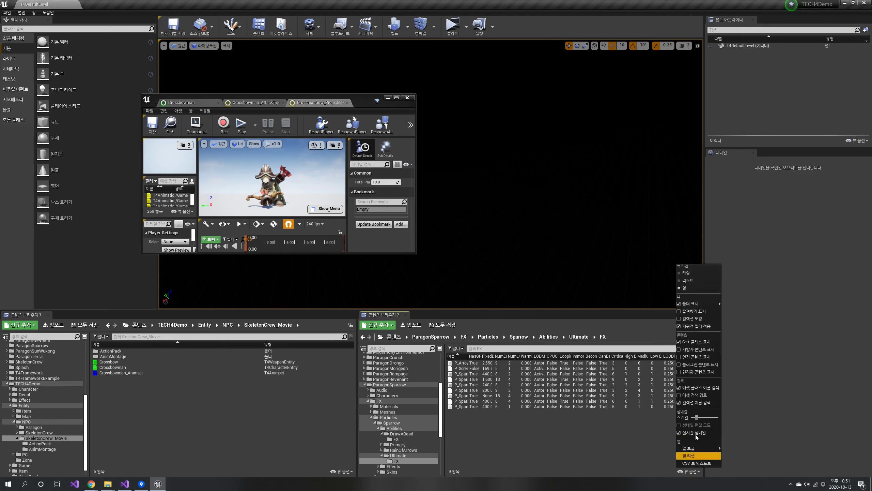
{"action": "left_click", "coordinate": [704, 274]}
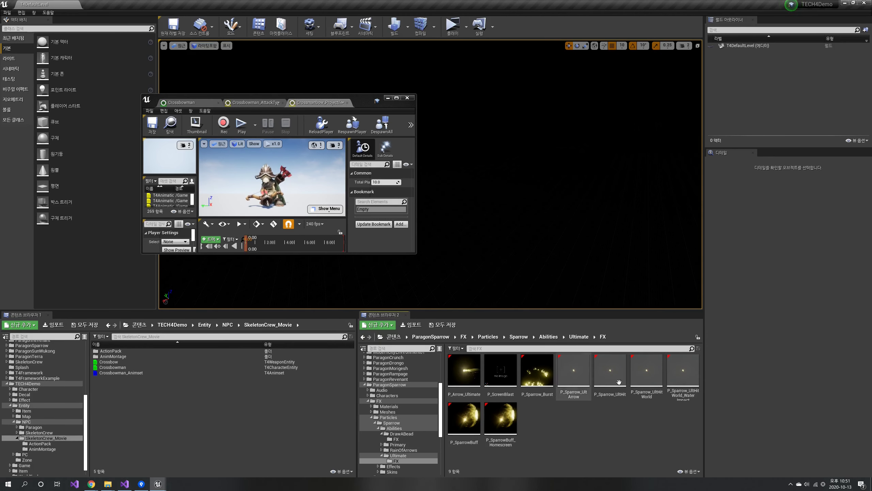
{"action": "left_click", "coordinate": [464, 370]}
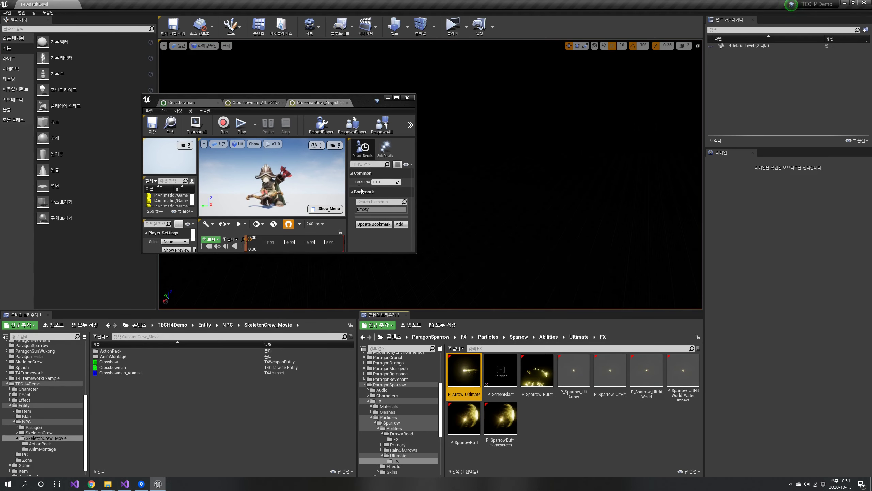
{"action": "double_click", "coordinate": [367, 102]}
{"action": "left_click", "coordinate": [225, 371]}
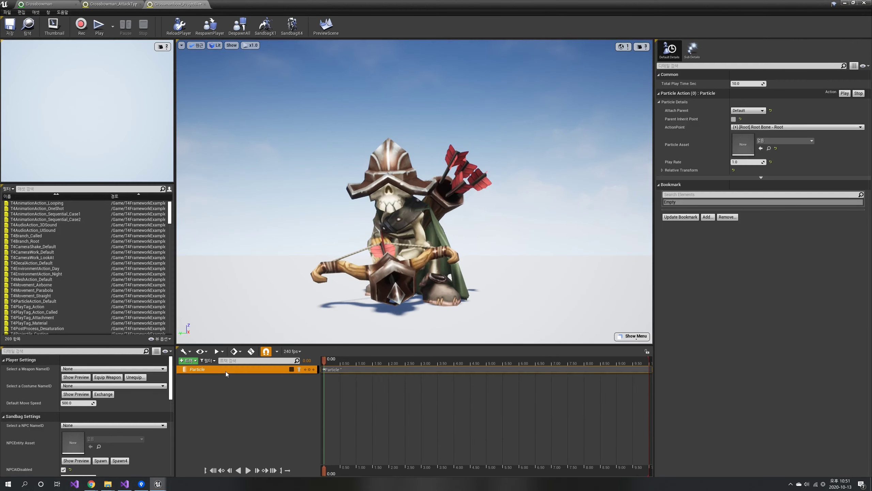
{"action": "left_click", "coordinate": [761, 149]}
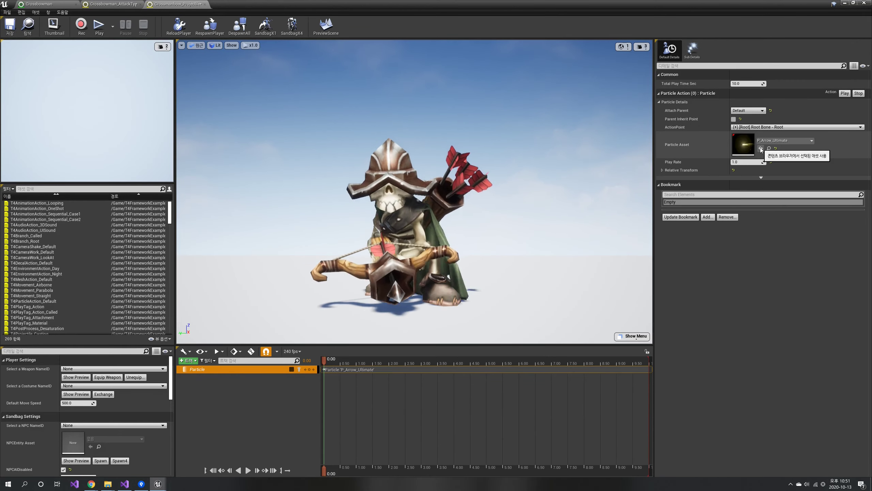
Play the head action pack's timeline to check the arrow particle on the character, and pause the playback
{"action": "scroll", "coordinate": [469, 247], "scroll_direction": "down", "scroll_amount": 5}
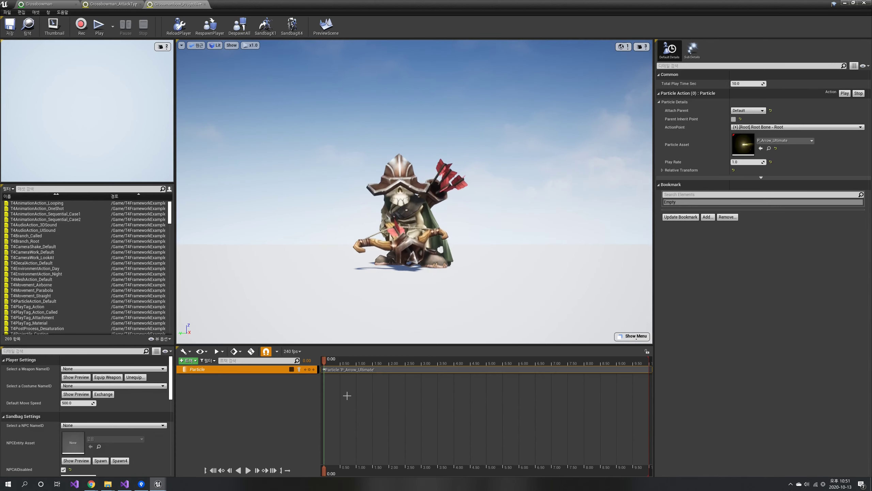
{"action": "left_click", "coordinate": [249, 471]}
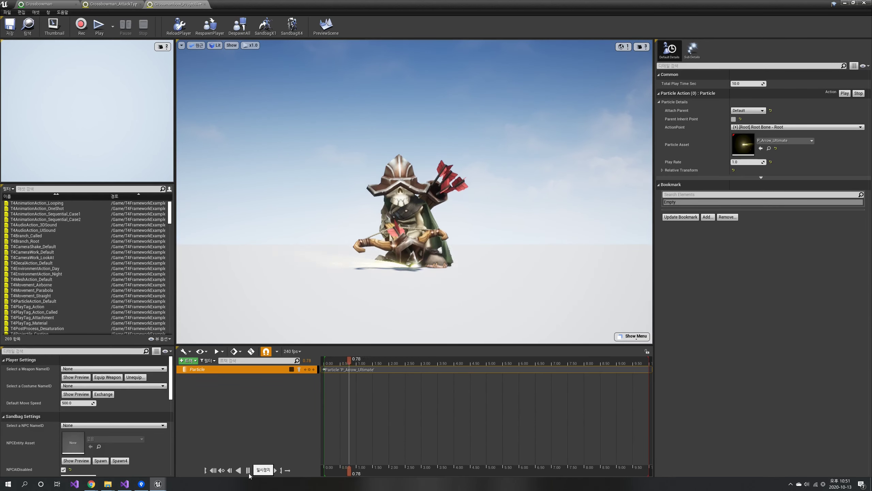
{"action": "scroll", "coordinate": [406, 284], "scroll_direction": "up", "scroll_amount": 5}
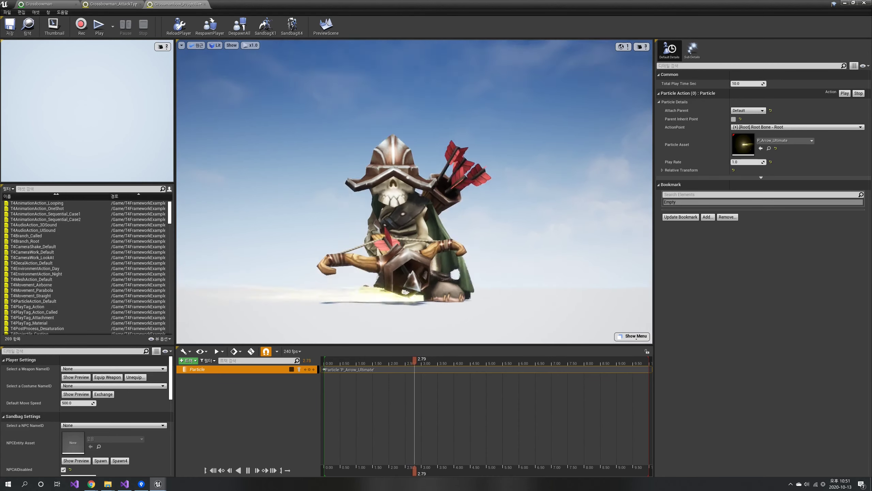
{"action": "scroll", "coordinate": [405, 283], "scroll_direction": "down", "scroll_amount": 2}
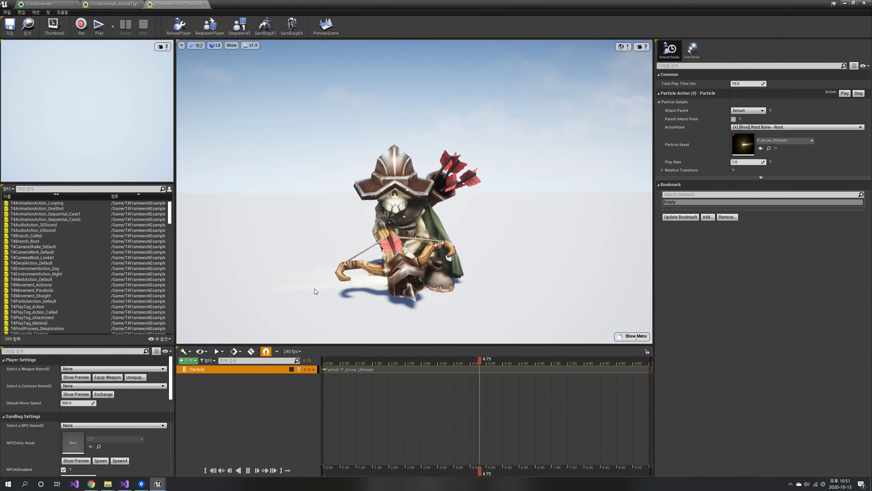
{"action": "left_click", "coordinate": [248, 470]}
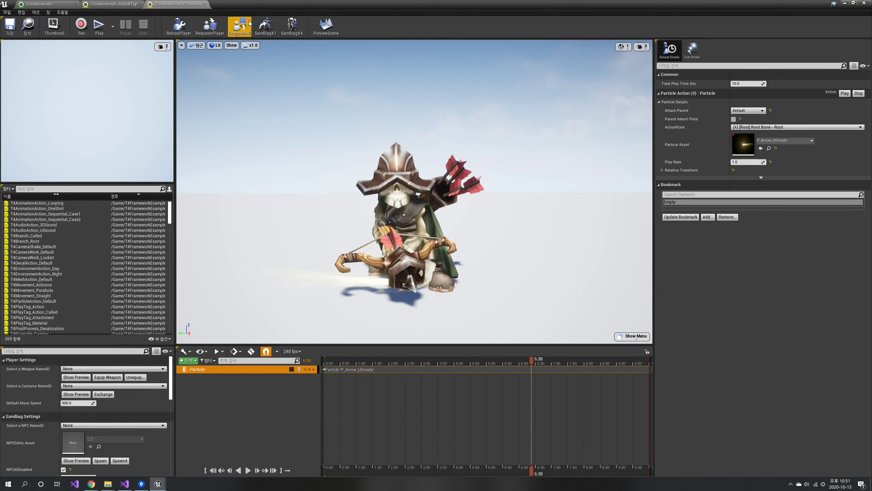
Return to the AttackType1 action pack and set the Projectile action's ActionPoint to the CrossbowMount socket
{"action": "left_click", "coordinate": [125, 4]}
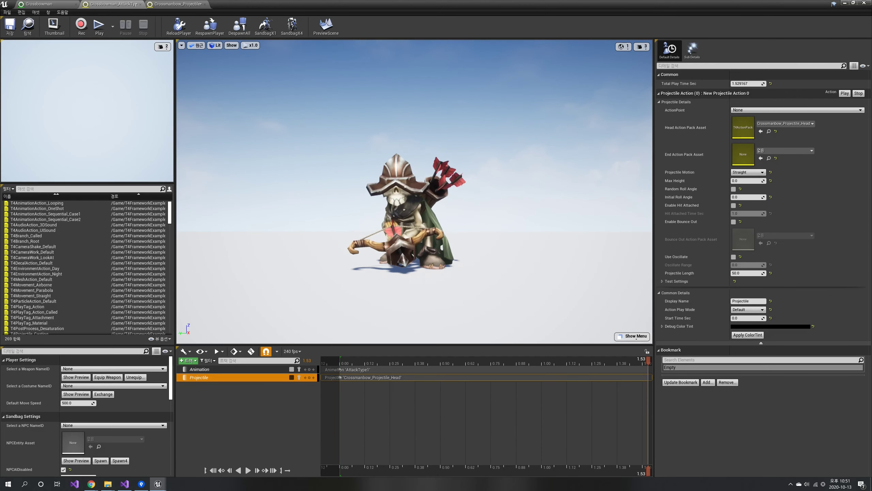
{"action": "right_click_drag", "start_coordinate": [309, 244], "coordinate": [384, 221]}
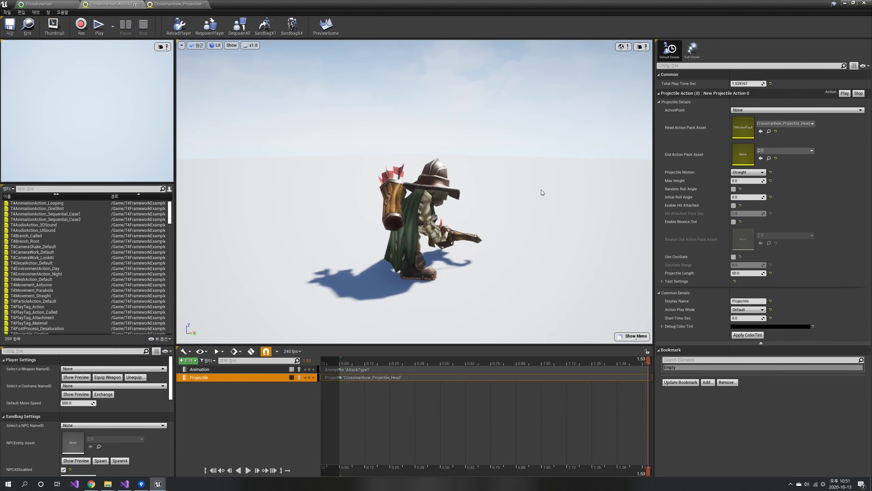
{"action": "right_click_drag", "start_coordinate": [541, 189], "coordinate": [542, 178]}
{"action": "left_click", "coordinate": [751, 111]}
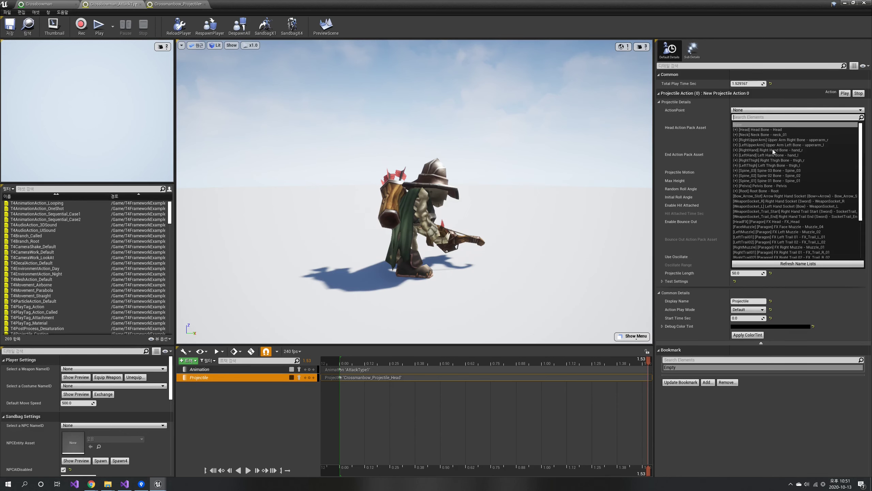
{"action": "scroll", "coordinate": [785, 176], "scroll_direction": "down", "scroll_amount": 4}
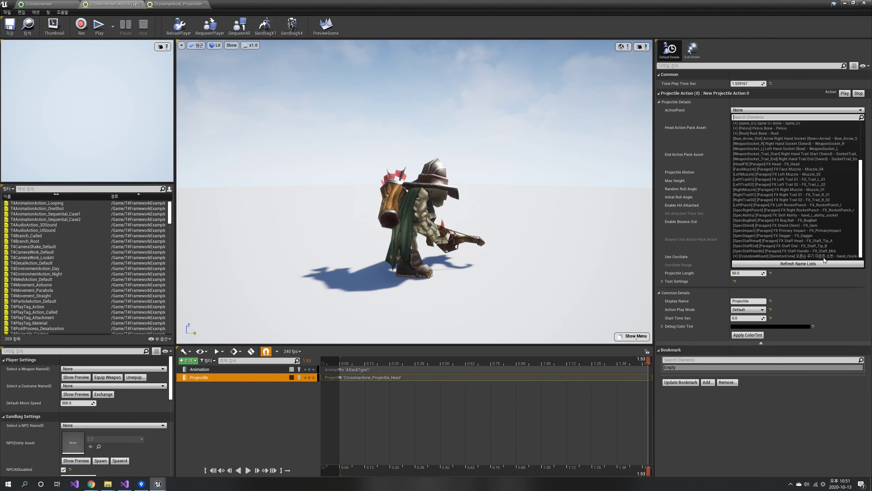
{"action": "left_click", "coordinate": [819, 256]}
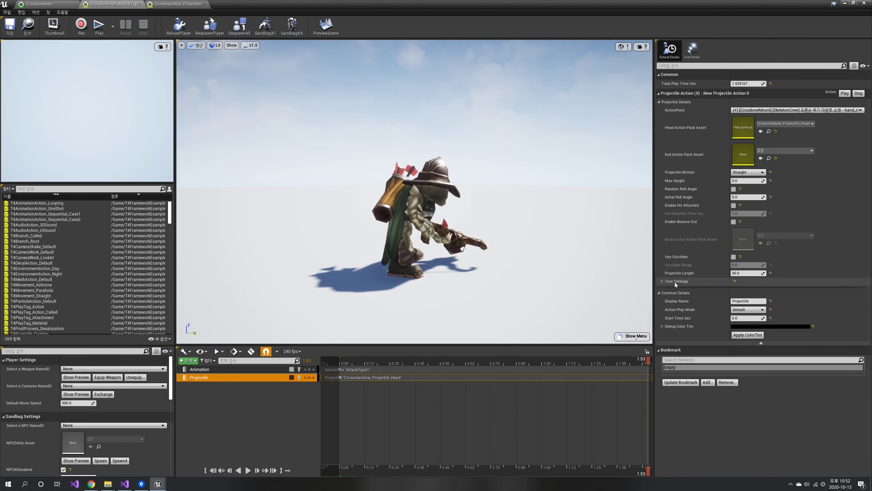
Set the Projectile action's Test Initialize Speed to 1000 in its test settings
{"action": "left_click", "coordinate": [662, 282]}
{"action": "left_click", "coordinate": [745, 291]}
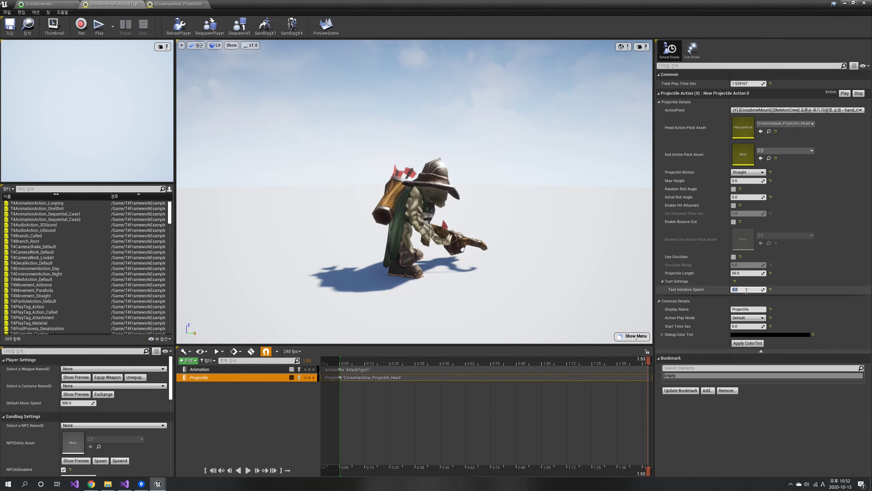
{"action": "type", "text": "1000"}
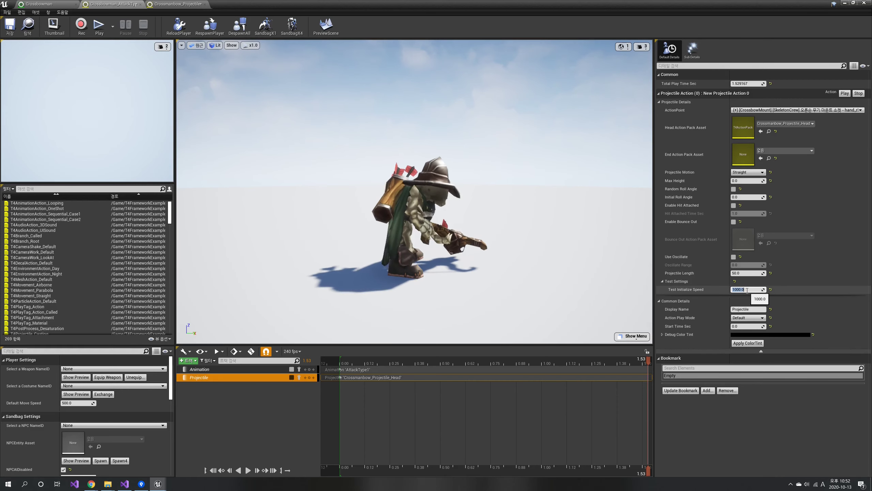
Slow the preview to x0.1, pause the attack at the firing pose, and move the Projectile action's start to about 0.60 s
{"action": "key", "text": "Return"}
{"action": "left_click", "coordinate": [575, 203]}
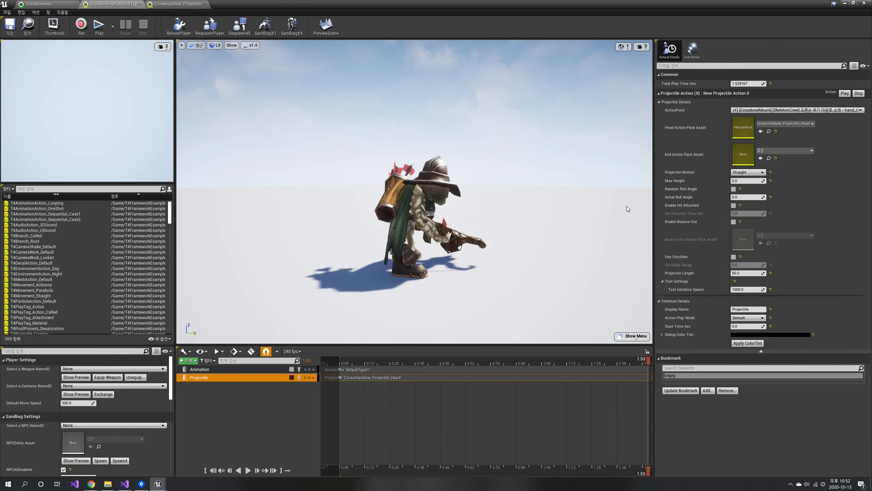
{"action": "left_click", "coordinate": [253, 49]}
{"action": "left_click", "coordinate": [255, 59]}
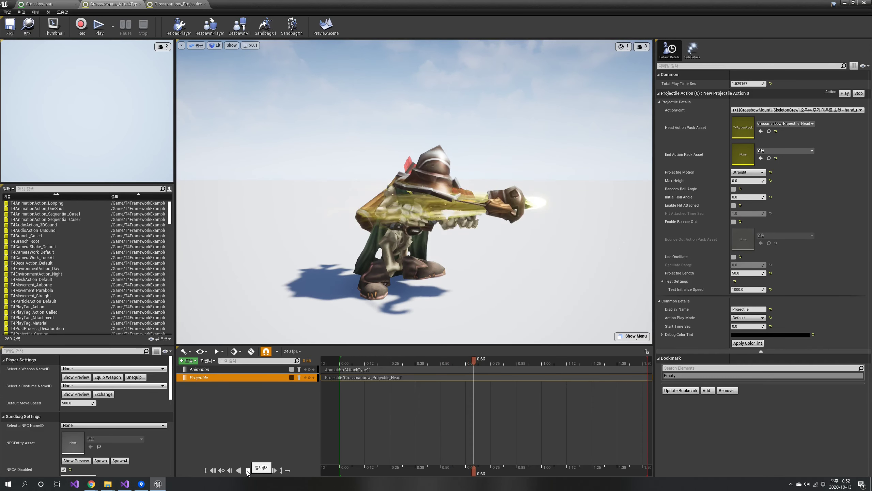
{"action": "left_click", "coordinate": [248, 470]}
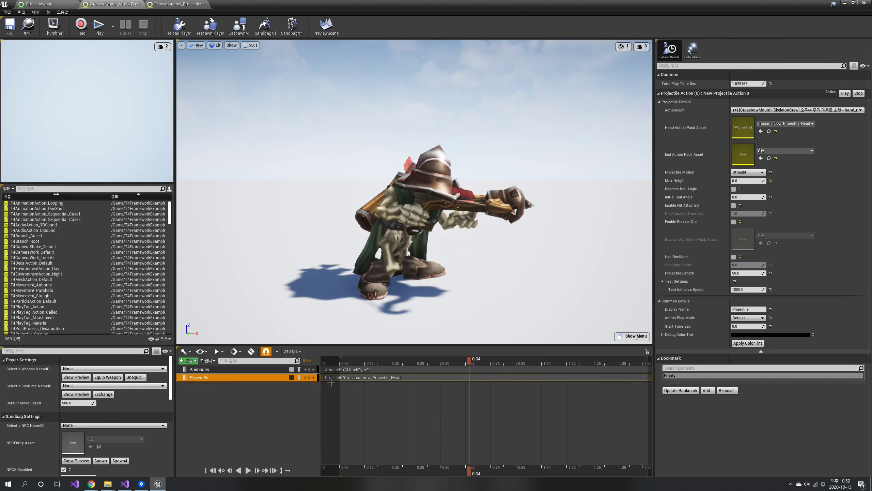
{"action": "left_click_drag", "start_coordinate": [341, 375], "coordinate": [464, 373]}
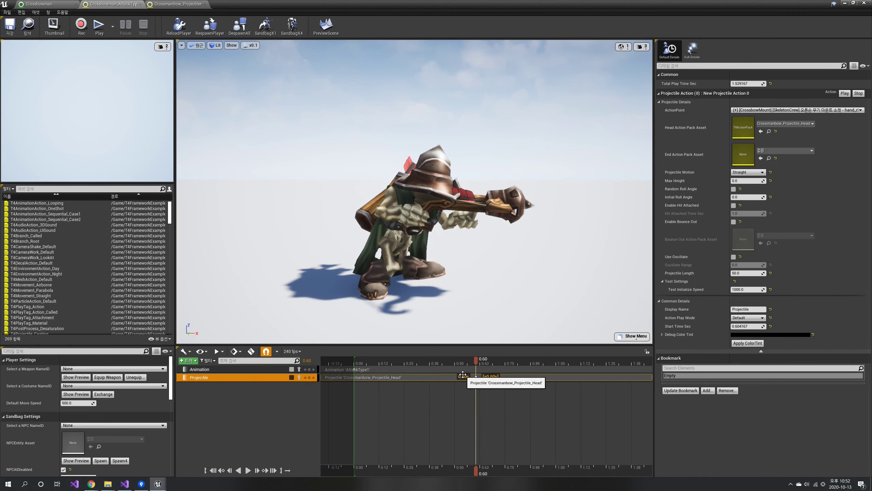
Restore the preview speed to x1.0 and play the timeline to check the projectile's timing
{"action": "left_click", "coordinate": [251, 46]}
{"action": "left_click", "coordinate": [251, 81]}
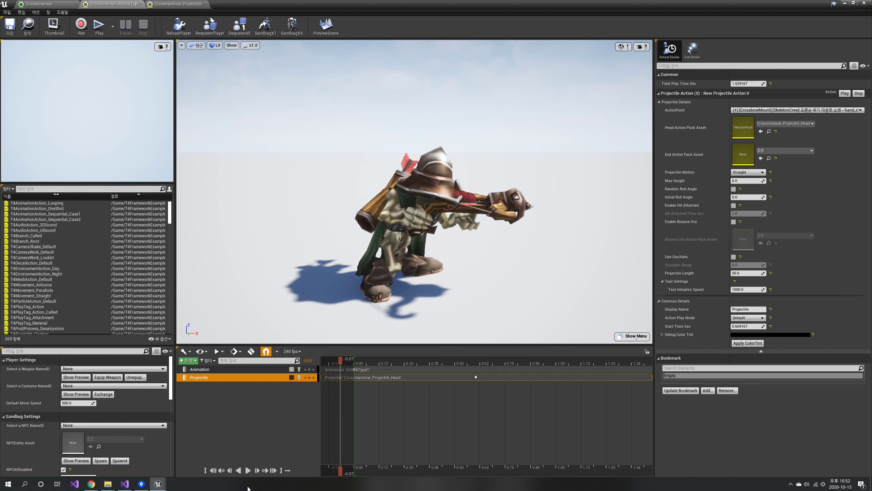
{"action": "left_click", "coordinate": [249, 471]}
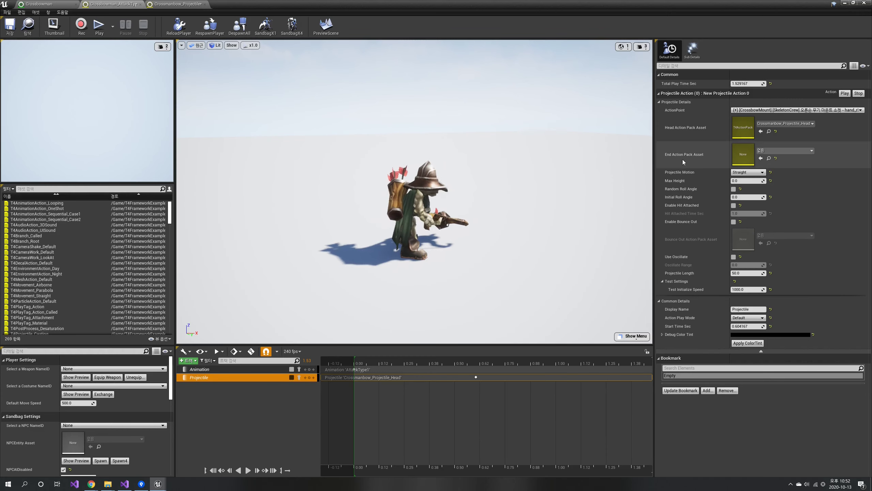
Set the Projectile action's Projectile Motion to Parabola and its Max Height to 100
{"action": "left_click", "coordinate": [753, 172]}
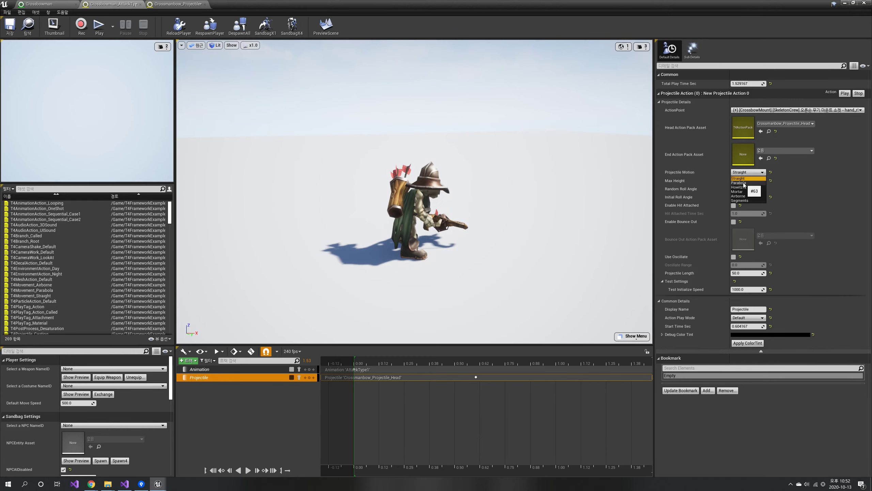
{"action": "left_click", "coordinate": [742, 183]}
{"action": "left_click", "coordinate": [744, 181]}
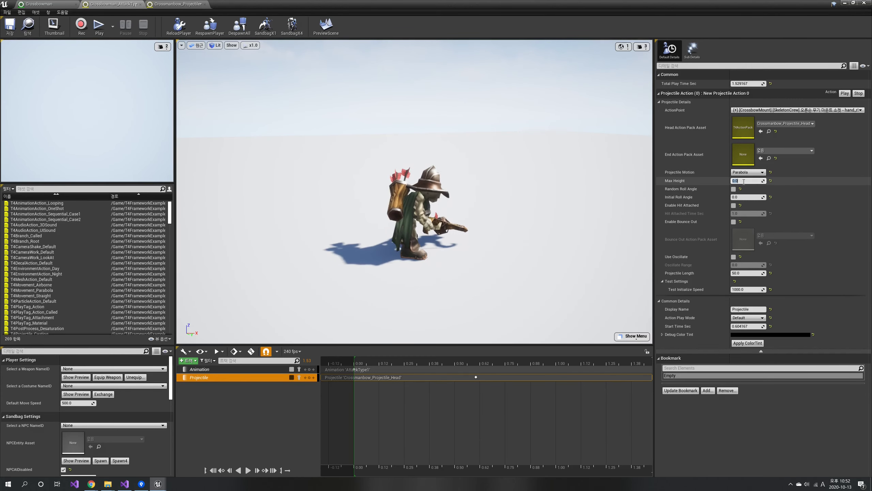
{"action": "type", "text": "5"}
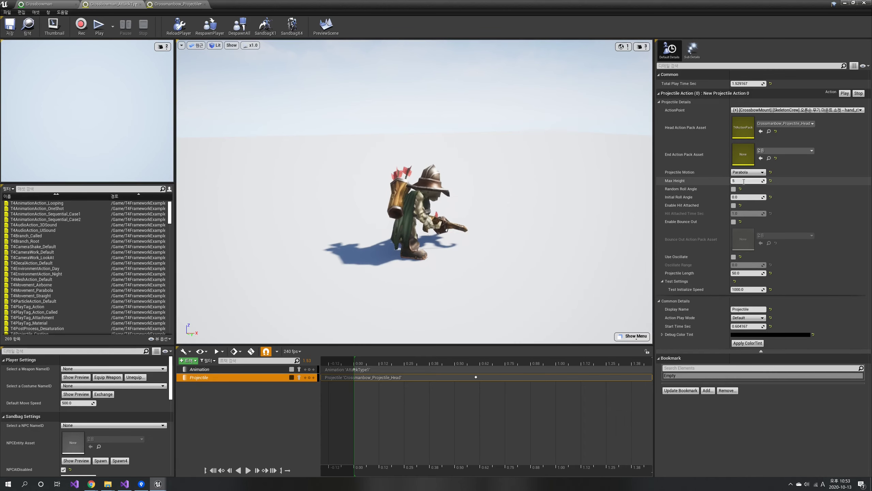
{"action": "key", "text": "BackSpace"}
{"action": "type", "text": "100"}
{"action": "key", "text": "Return"}
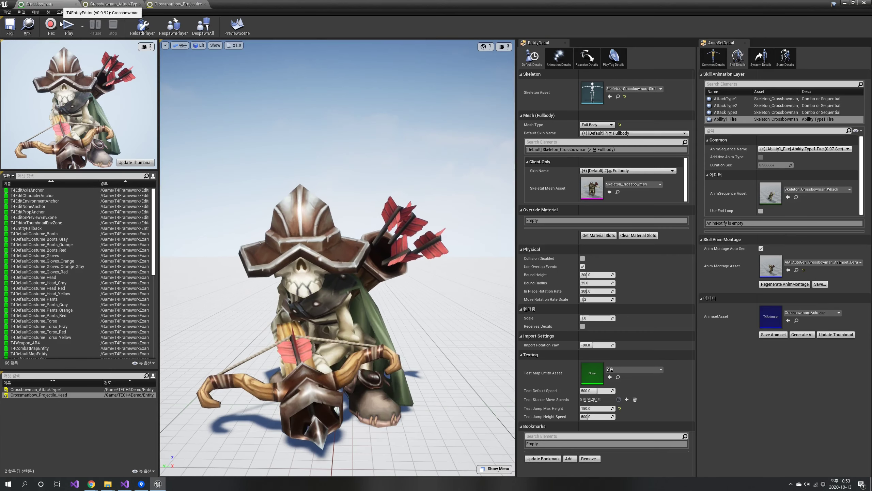
Duplicate the Crossmanbow_Projectile_Head action pack from the Crossbowman entity as Crossmanbow_Projectile_End
{"action": "left_click", "coordinate": [52, 4]}
{"action": "right_click", "coordinate": [54, 394]}
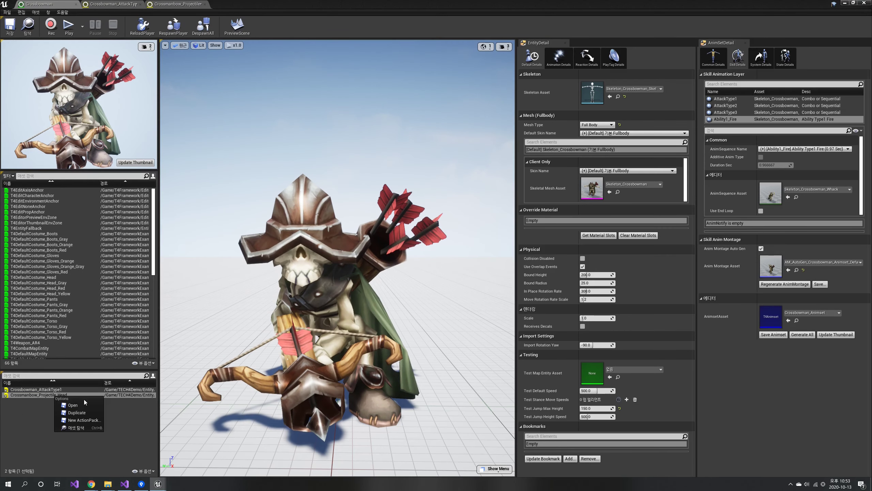
{"action": "left_click", "coordinate": [89, 416]}
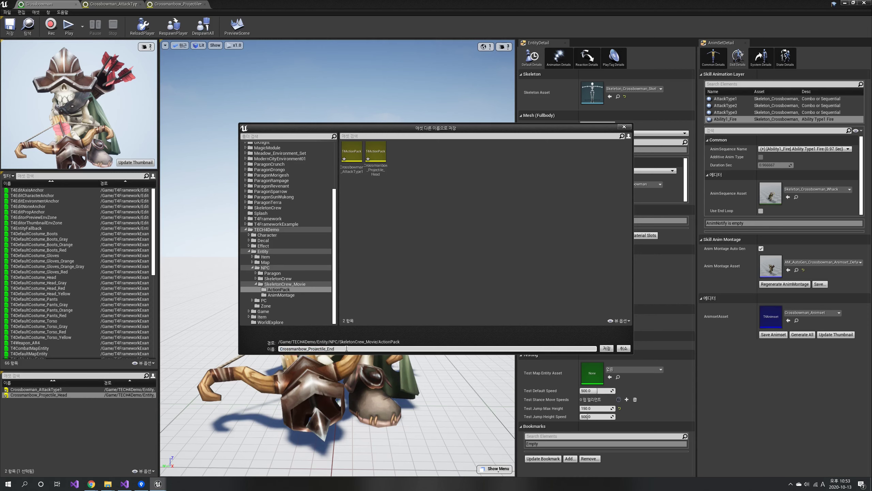
{"action": "key", "text": "Return"}
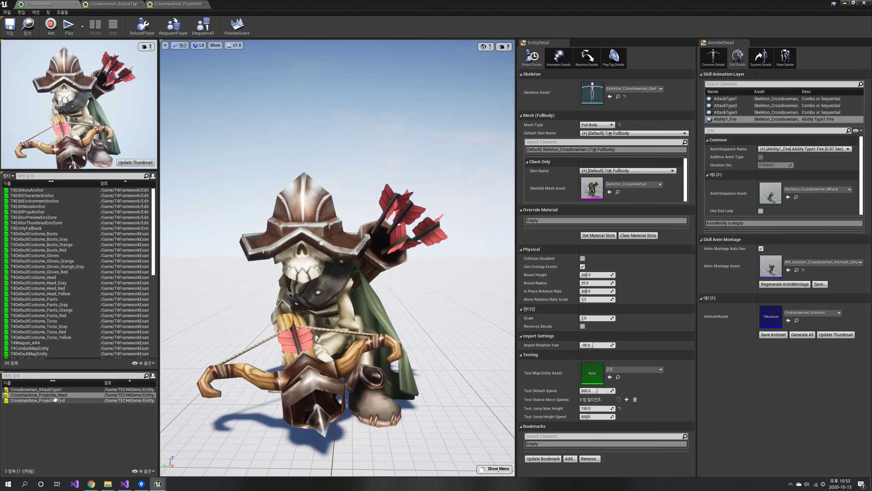
Open the Crossmanbow_Projectile_End action pack and assign P_Sparrow_Burst as its Particle action's Particle Asset
{"action": "left_click", "coordinate": [55, 400]}
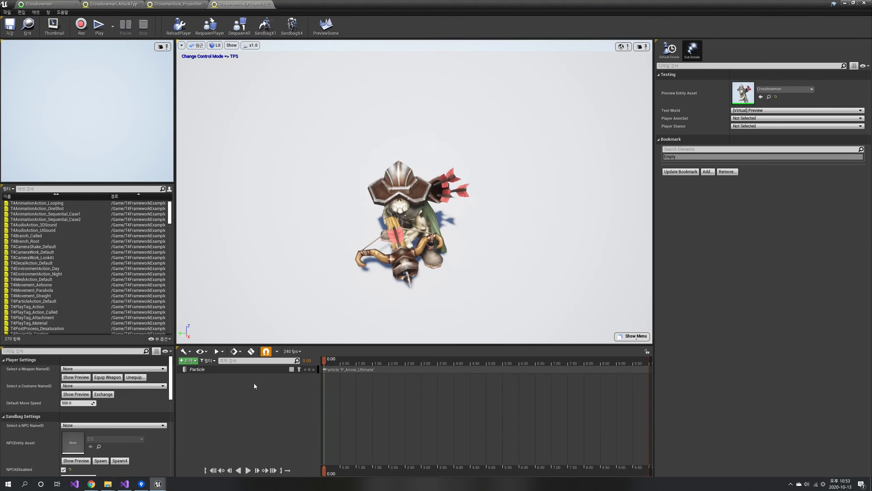
{"action": "left_click", "coordinate": [257, 370]}
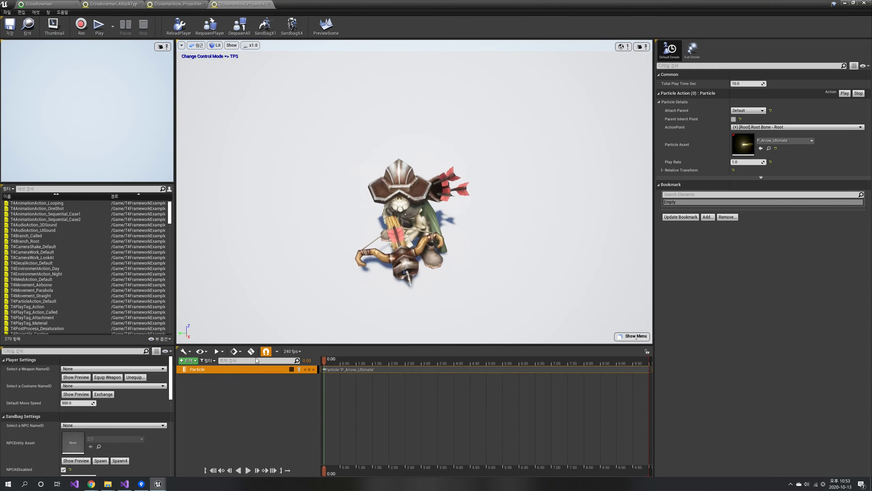
{"action": "double_click", "coordinate": [486, 4]}
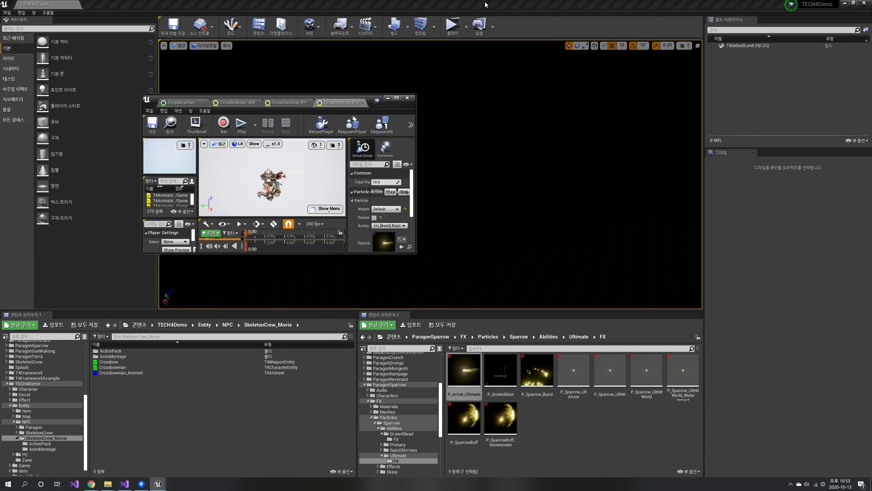
{"action": "left_click", "coordinate": [549, 399]}
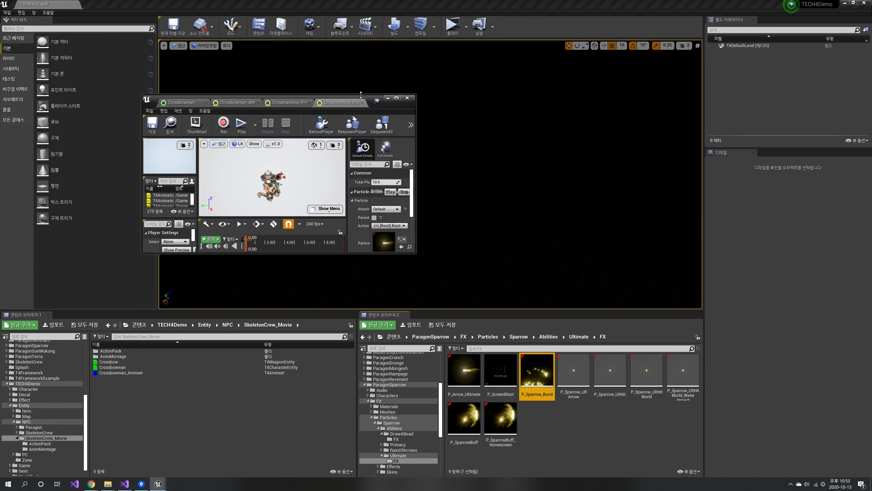
{"action": "double_click", "coordinate": [373, 100]}
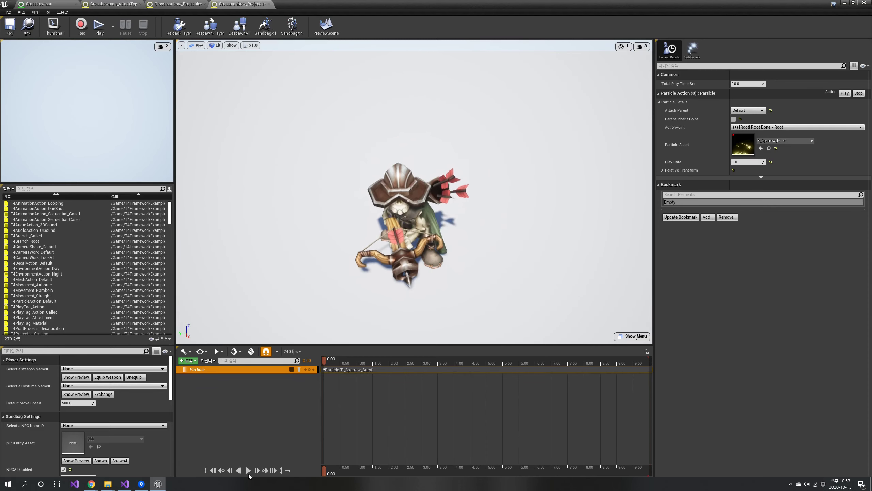
Preview the burst particle on the end action pack's timeline and save the projectile action packs
{"action": "right_click_drag", "start_coordinate": [300, 239], "coordinate": [318, 239]}
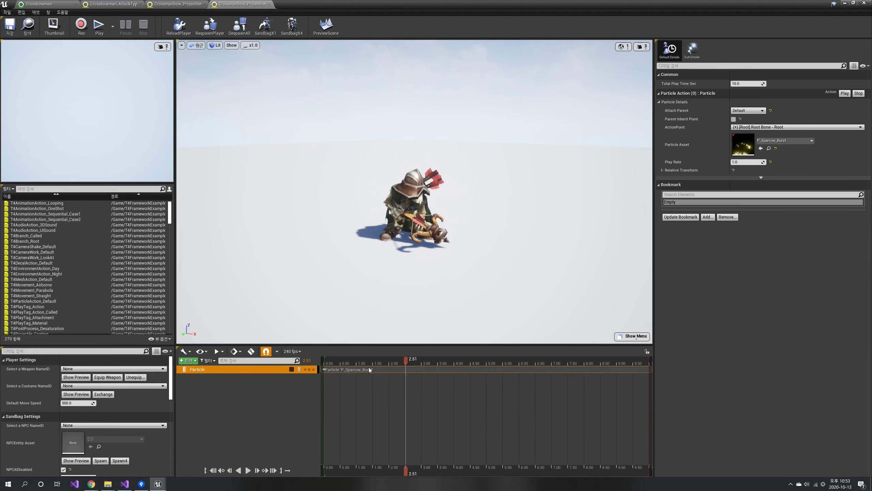
{"action": "left_click", "coordinate": [322, 375]}
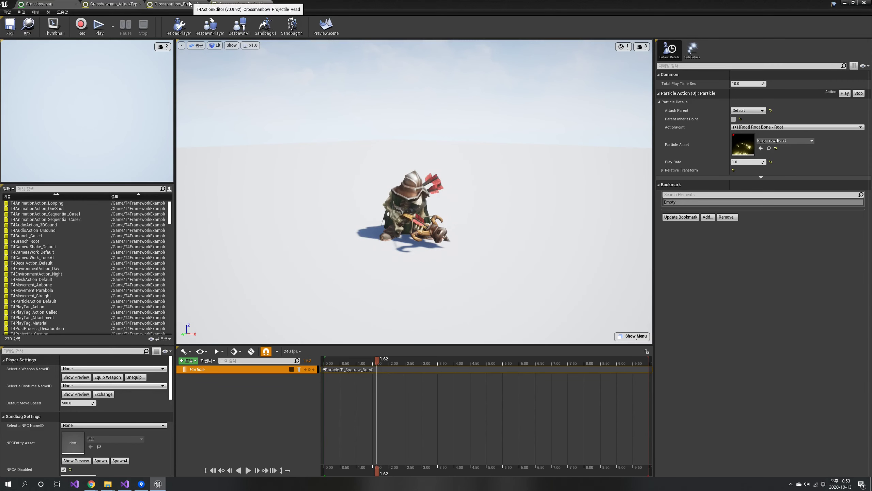
{"action": "left_click", "coordinate": [177, 4]}
{"action": "left_click", "coordinate": [4, 34]}
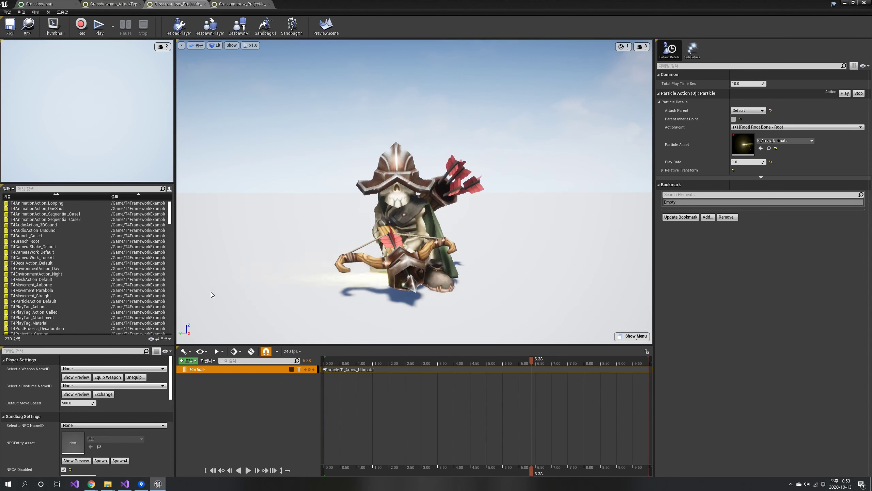
Assign Crossmanbow_Projectile_End as the End Action Pack Asset of the Projectile action in the AttackType1 action pack
{"action": "left_click", "coordinate": [111, 4]}
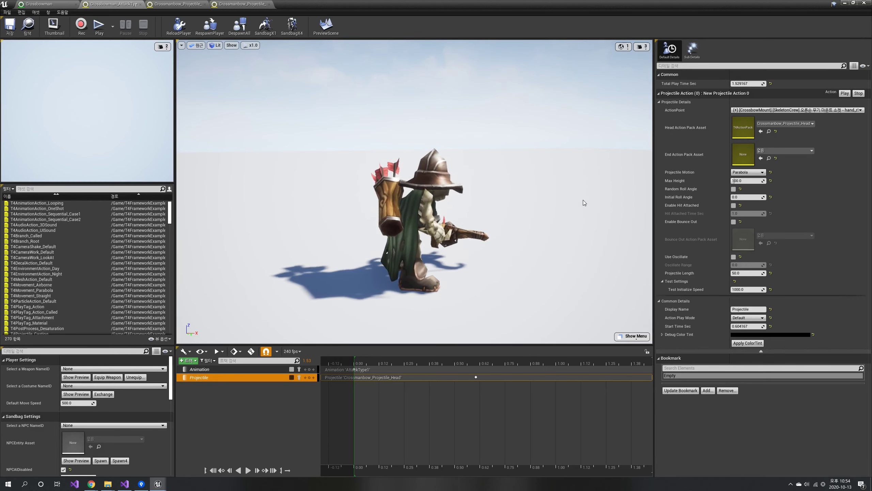
{"action": "left_click", "coordinate": [777, 152]}
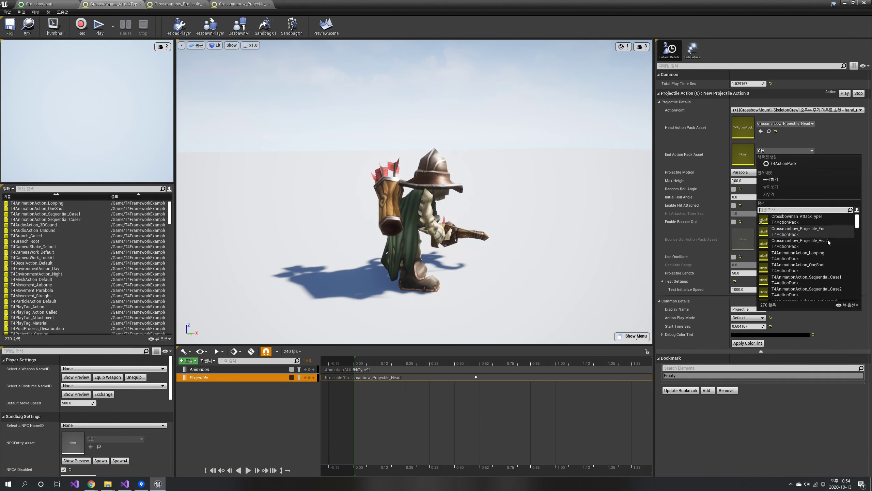
{"action": "left_click", "coordinate": [818, 230]}
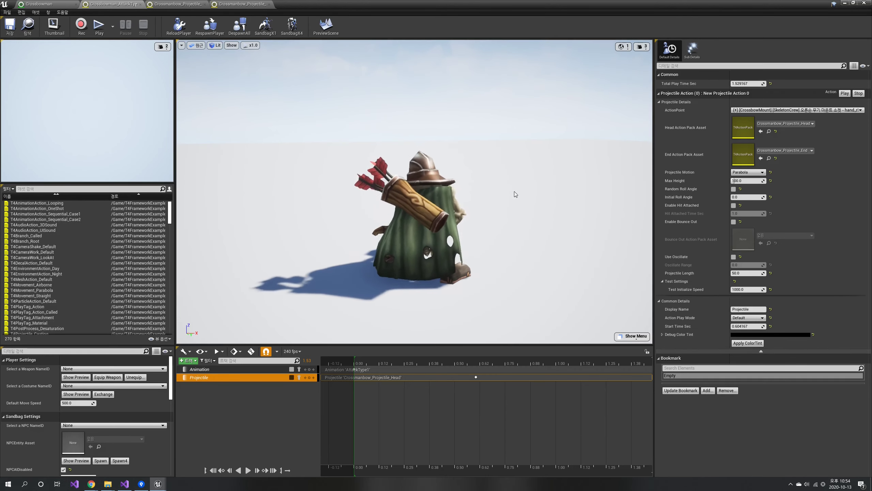
Duplicate the Crossbowman_AttackType1 action pack from the Crossbowman entity as Crossbowman_AttackType2
{"action": "left_click", "coordinate": [52, 8]}
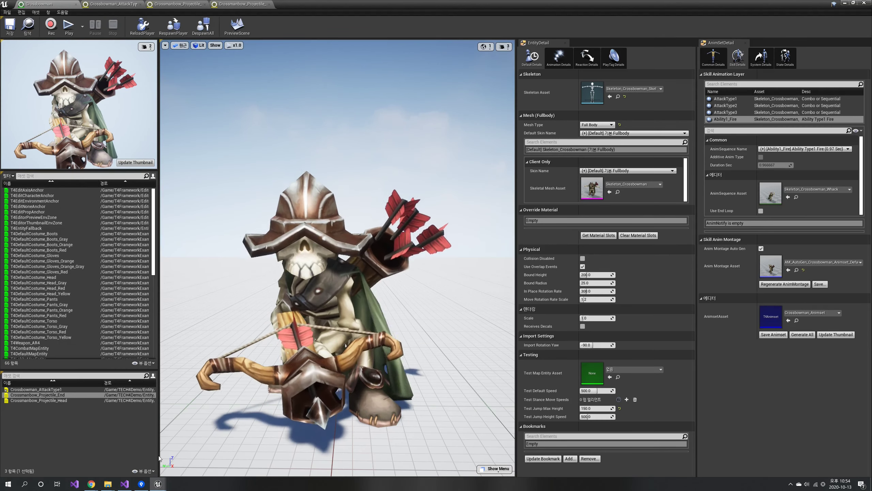
{"action": "right_click", "coordinate": [47, 391]}
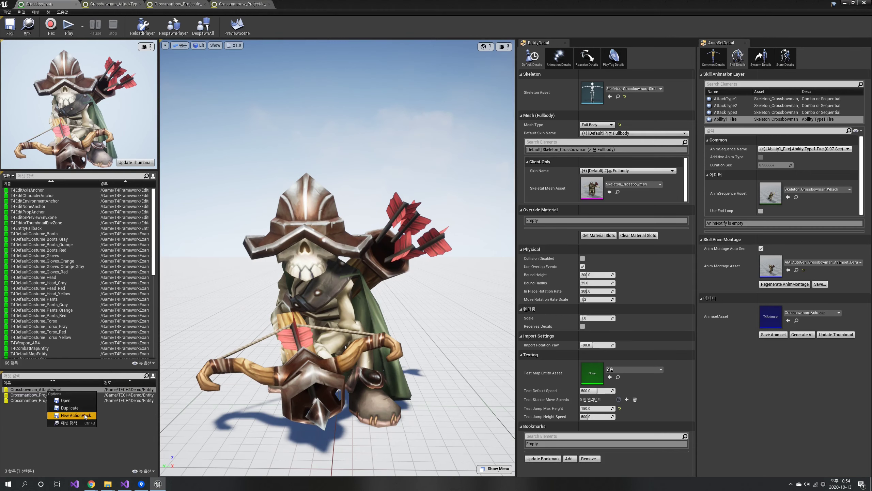
{"action": "left_click", "coordinate": [85, 415]}
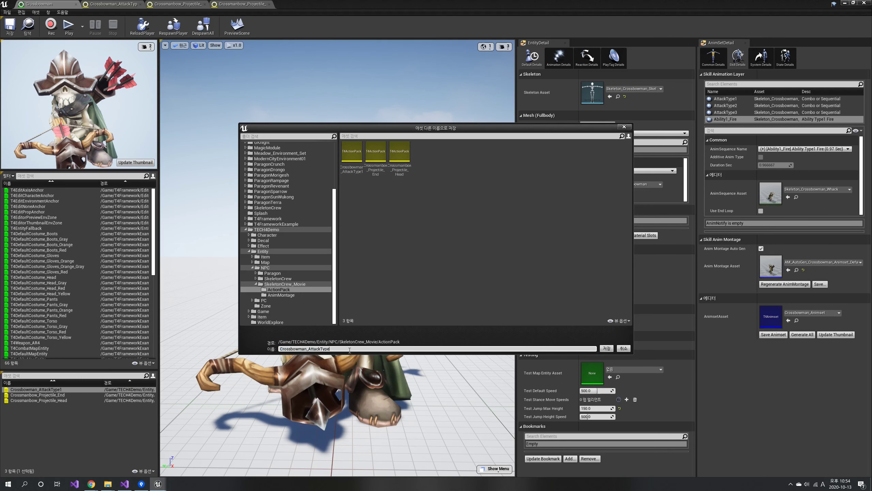
{"action": "key", "text": "Return"}
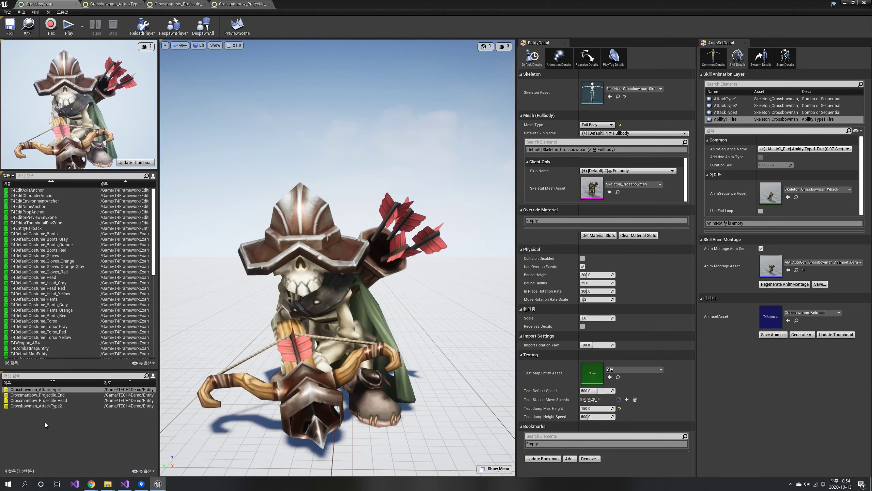
Open the Crossbowman_AttackType2 action pack and set its Animation action's Section Name to AttackType2
{"action": "double_click", "coordinate": [49, 406]}
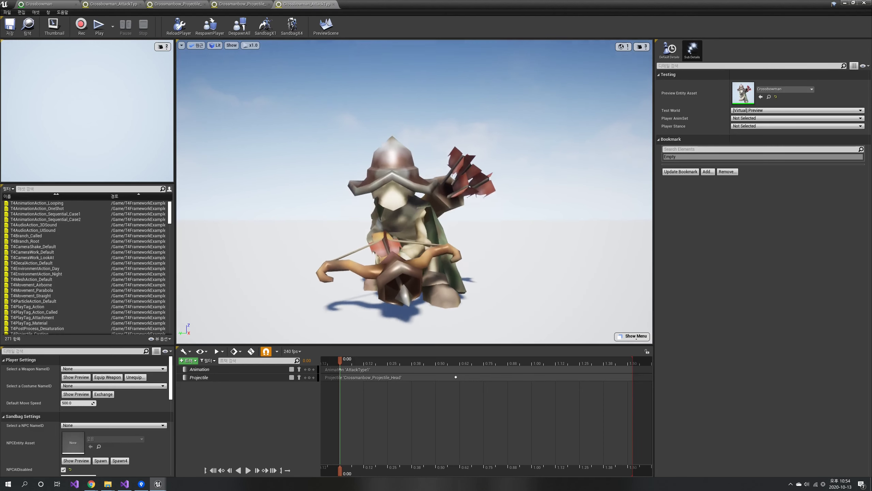
{"action": "left_click", "coordinate": [262, 369]}
{"action": "left_click", "coordinate": [809, 150]}
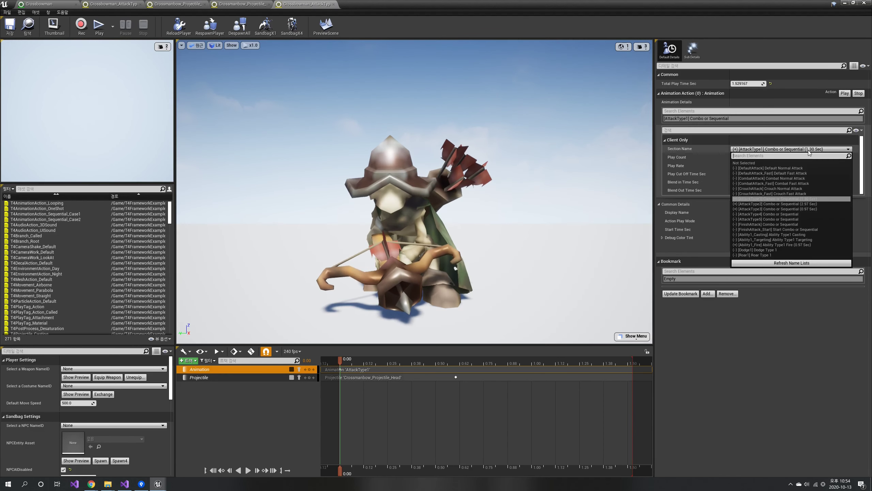
{"action": "left_click", "coordinate": [809, 204]}
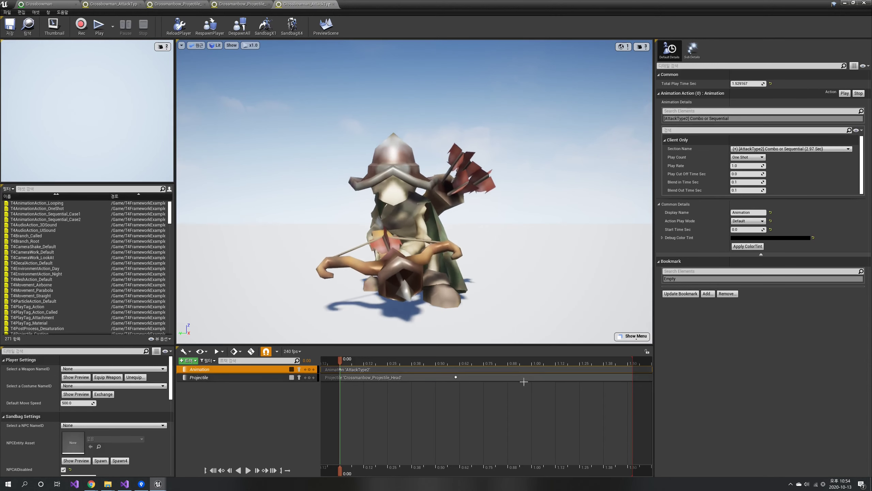
Set the AttackType2 action pack's Total Play Time to 3.0 seconds and play the timeline to preview the attack
{"action": "left_click", "coordinate": [745, 83]}
{"action": "type", "text": "3.0"}
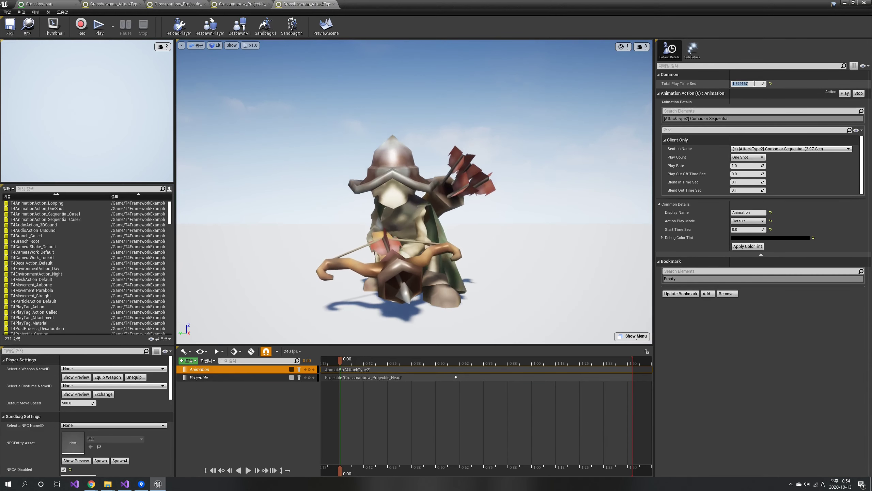
{"action": "key", "text": "Return"}
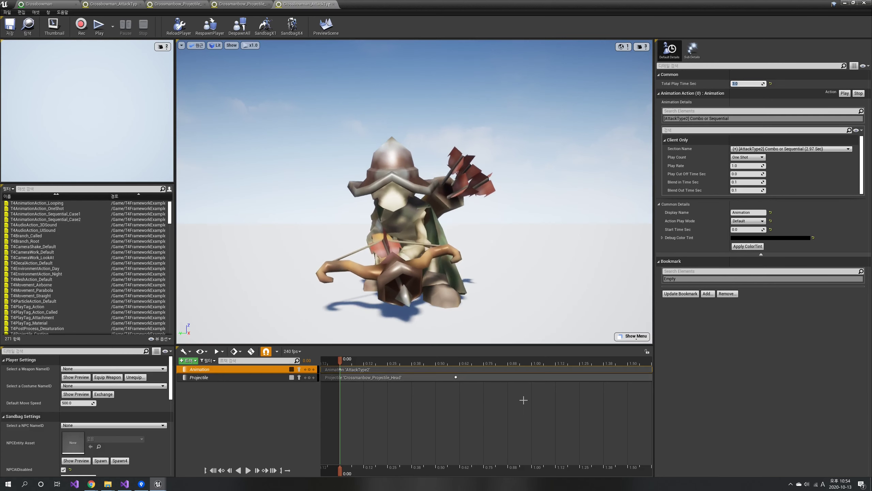
{"action": "right_click_drag", "start_coordinate": [535, 403], "coordinate": [530, 403]}
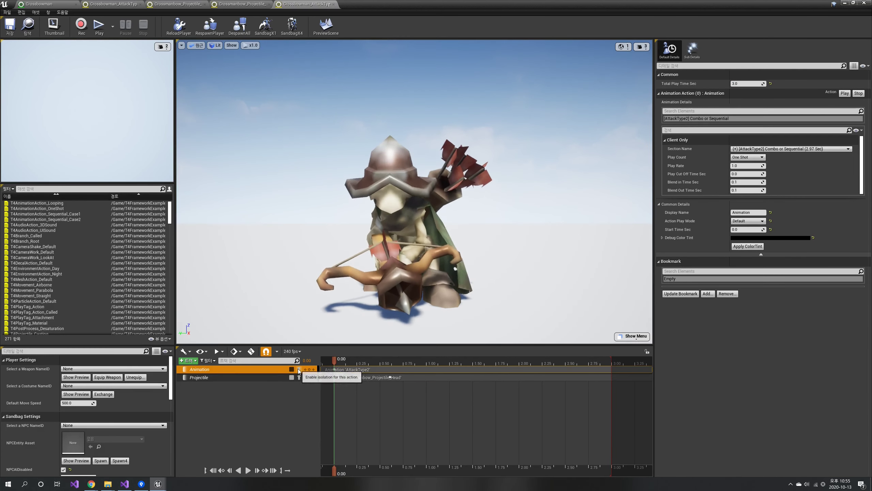
{"action": "left_click", "coordinate": [248, 470]}
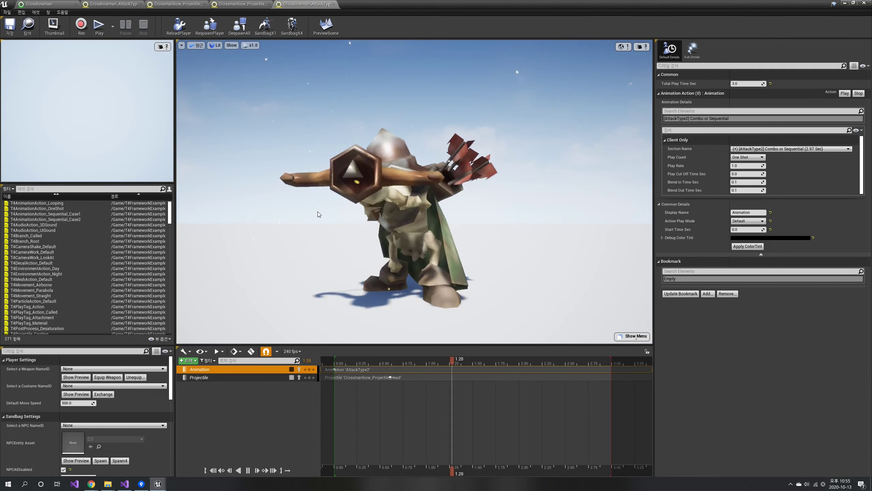
Slow the preview playback to x0.25 and move the AttackType2 Projectile action's start to about 1.48 seconds
{"action": "scroll", "coordinate": [320, 214], "scroll_direction": "down", "scroll_amount": 5}
{"action": "right_click_drag", "start_coordinate": [320, 215], "coordinate": [343, 116]}
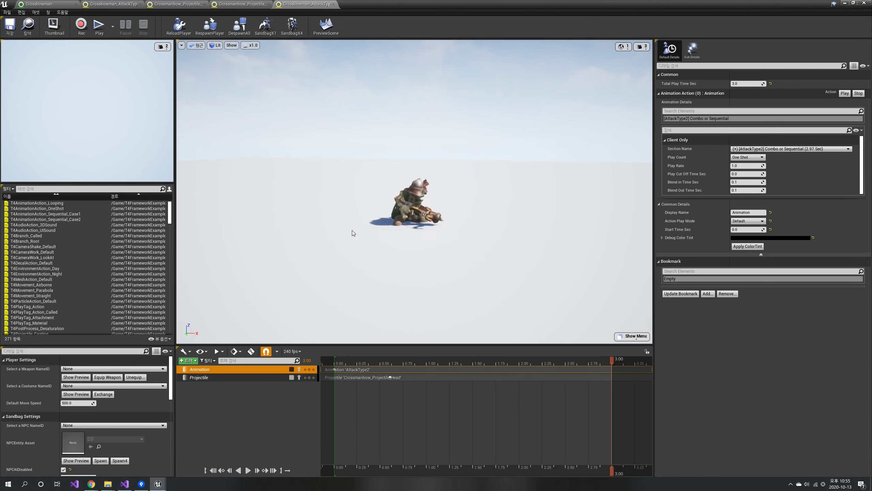
{"action": "scroll", "coordinate": [354, 233], "scroll_direction": "up", "scroll_amount": 3}
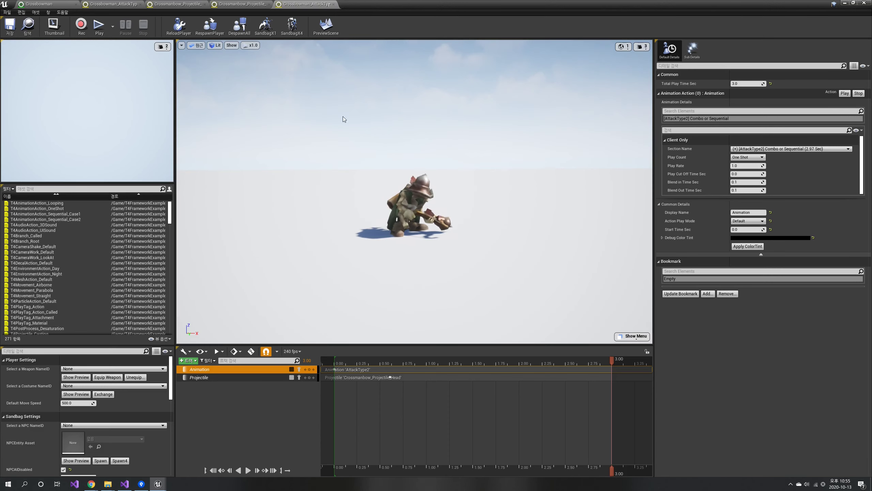
{"action": "left_click", "coordinate": [252, 45]}
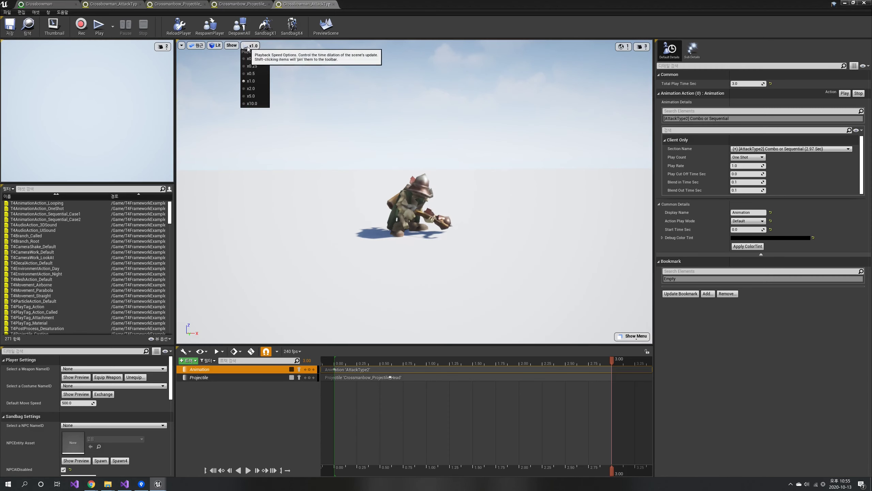
{"action": "left_click", "coordinate": [249, 64]}
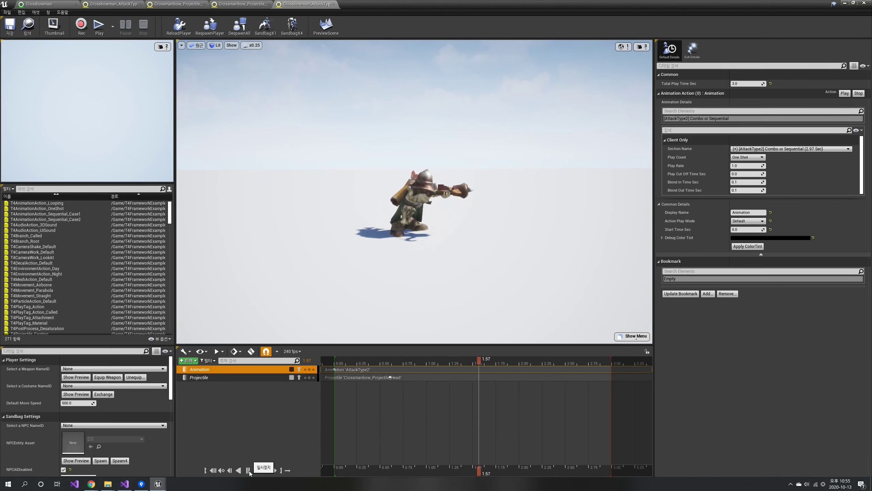
{"action": "left_click", "coordinate": [480, 364]}
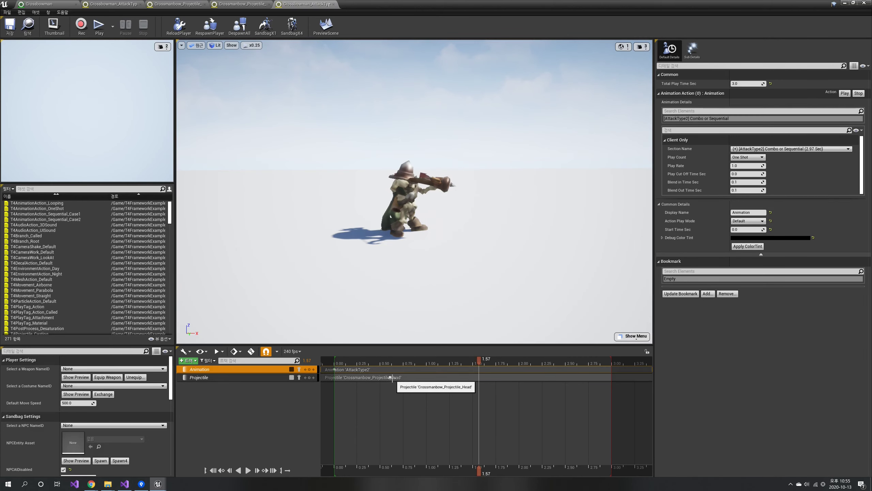
{"action": "left_click_drag", "start_coordinate": [390, 377], "coordinate": [472, 378]}
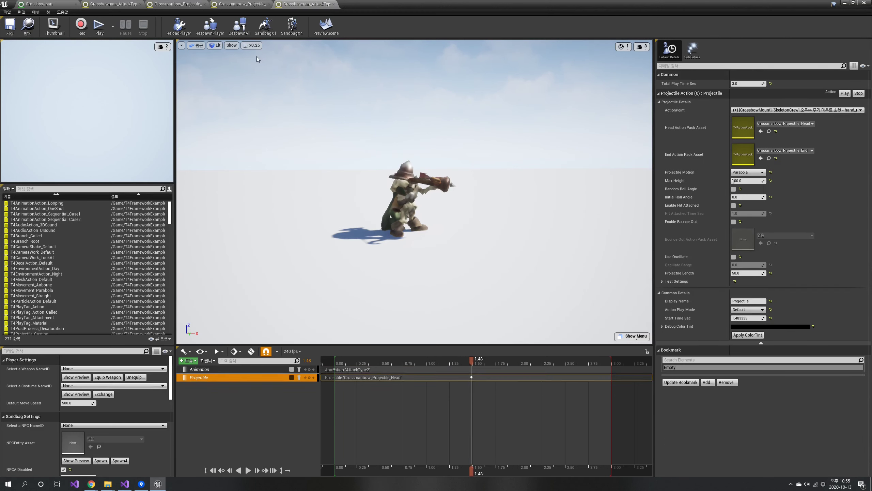
Restore playback speed to x1.0, shift the Projectile action's start to about 1.52 seconds and replay the attack
{"action": "left_click", "coordinate": [252, 45]}
{"action": "left_click", "coordinate": [253, 81]}
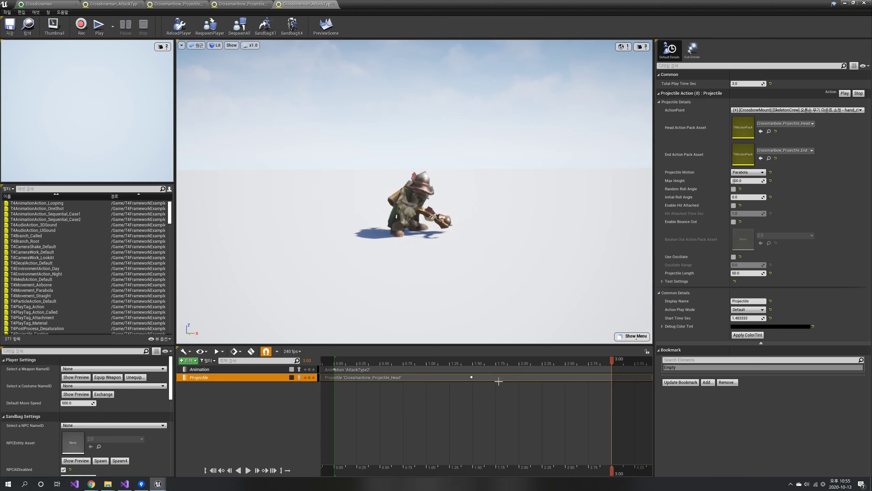
{"action": "left_click", "coordinate": [472, 377]}
{"action": "left_click_drag", "start_coordinate": [475, 377], "coordinate": [478, 377]}
{"action": "left_click", "coordinate": [250, 471]}
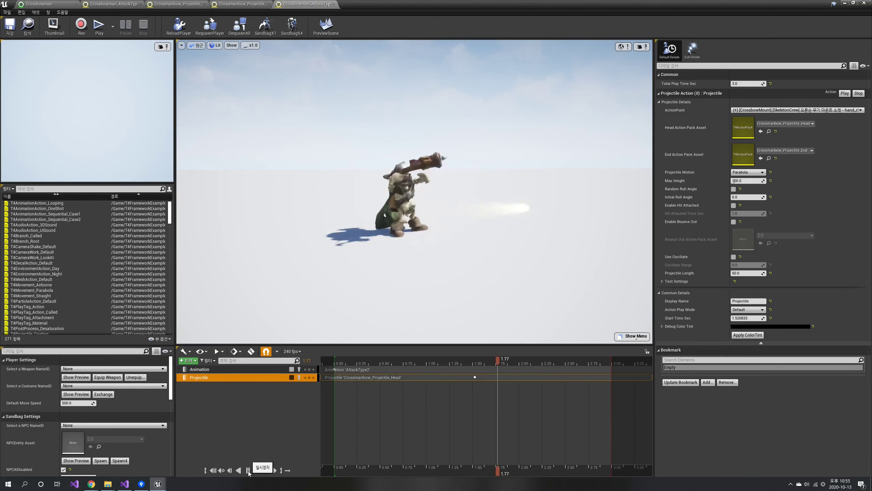
{"action": "left_click", "coordinate": [249, 471]}
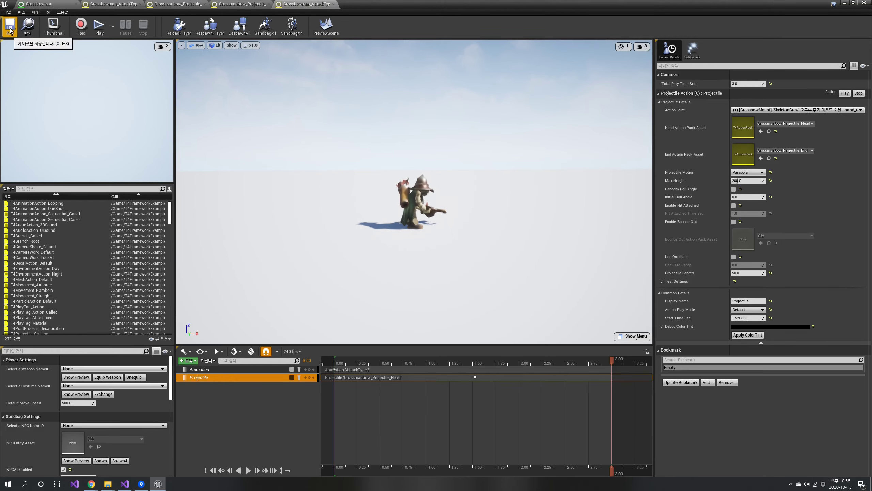
Duplicate the Crossbowman_AttackType2 action pack from the Crossbowman entity as Crossbowman_AttackType3
{"action": "left_click", "coordinate": [39, 3]}
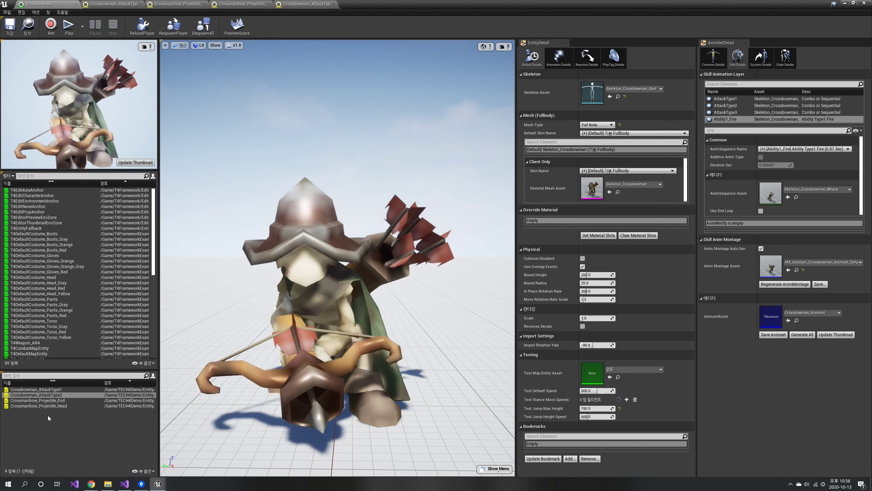
{"action": "right_click", "coordinate": [55, 397]}
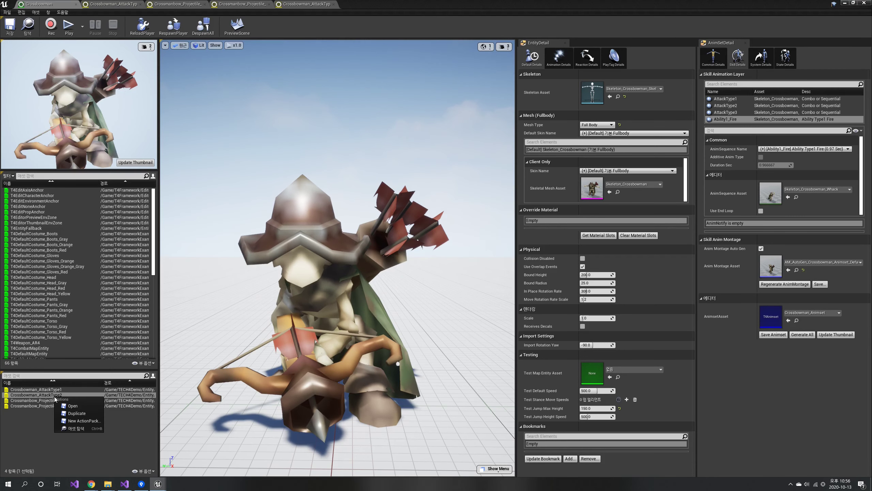
{"action": "left_click", "coordinate": [93, 414]}
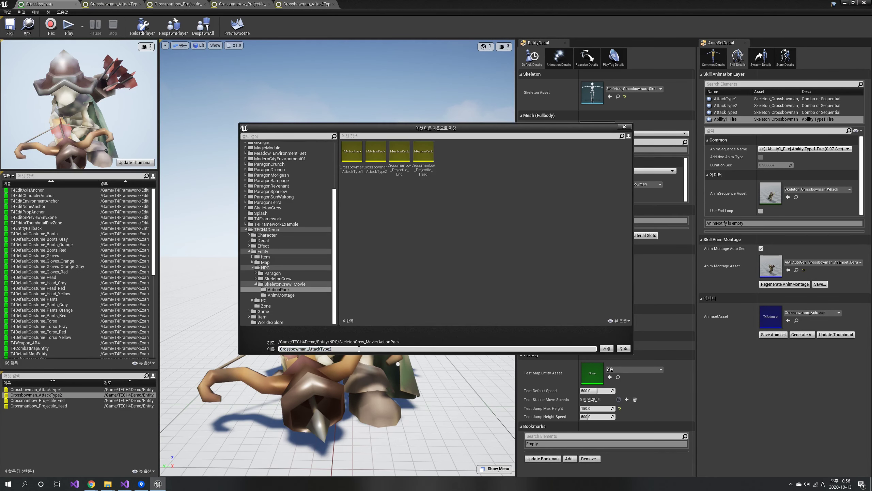
{"action": "key", "text": "Return"}
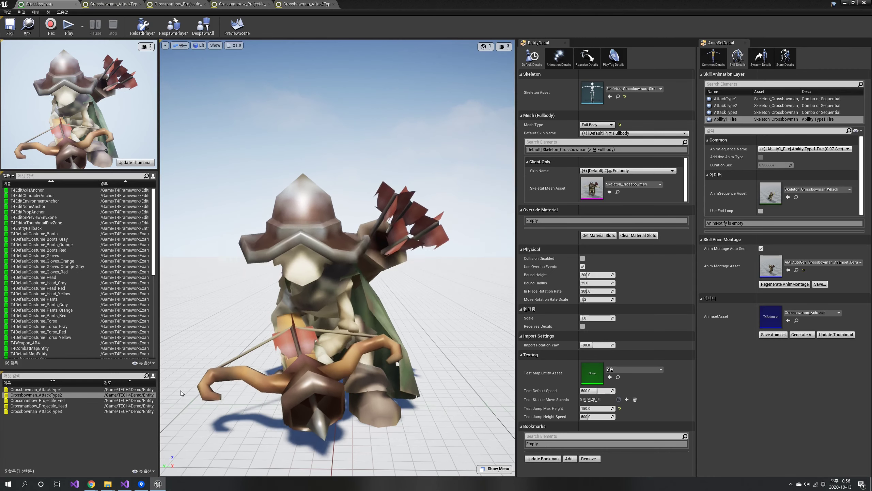
Open the Crossbowman_AttackType3 action pack and set its Animation action's Section Name to AttackType3
{"action": "left_click", "coordinate": [41, 410]}
{"action": "right_click", "coordinate": [44, 411]}
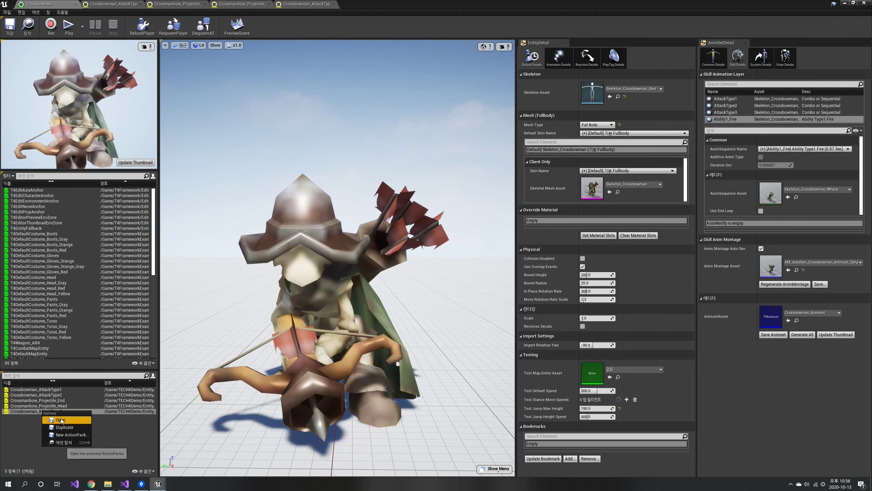
{"action": "left_click", "coordinate": [60, 420]}
{"action": "left_click", "coordinate": [222, 370]}
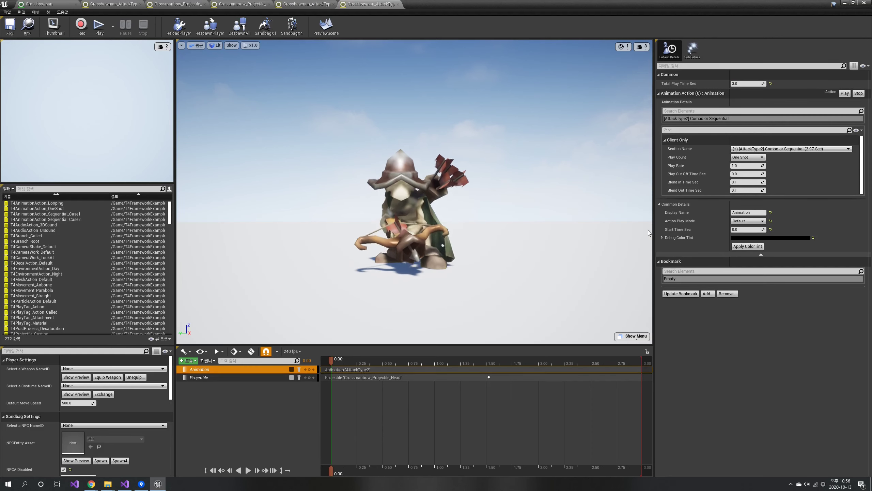
{"action": "left_click", "coordinate": [818, 149]}
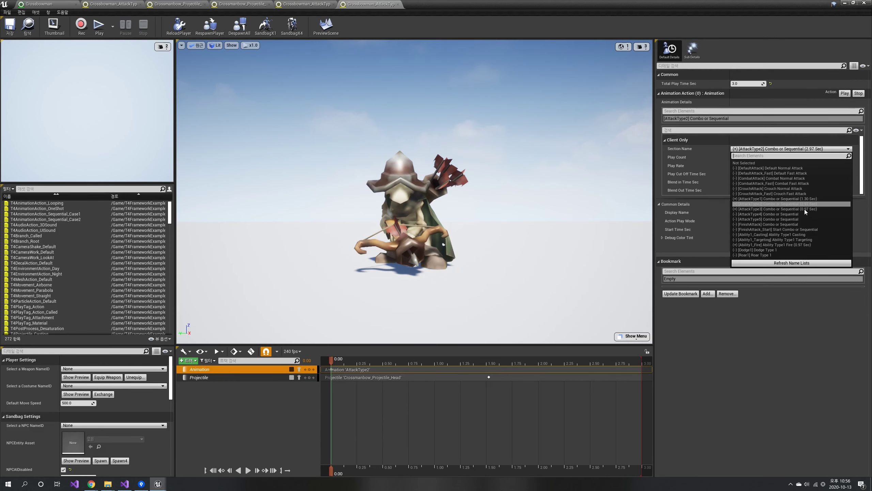
{"action": "left_click", "coordinate": [801, 208]}
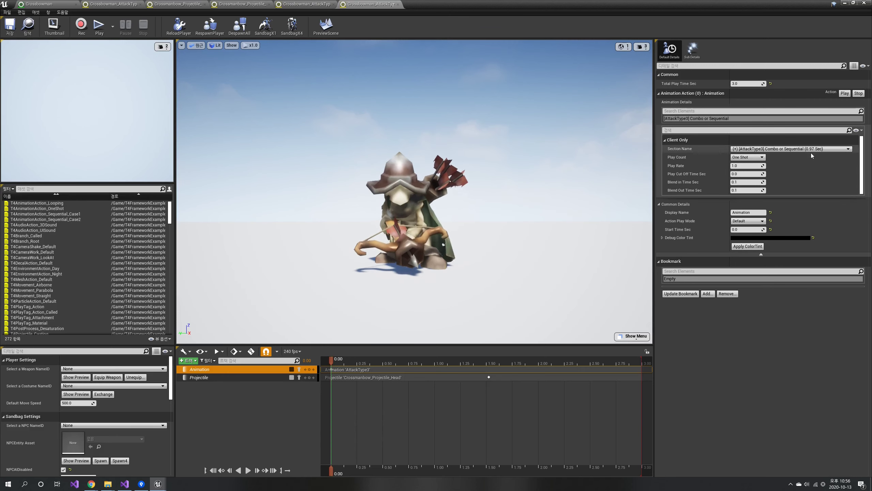
Set the AttackType3 pack's Total Play Time to 1.0 second and move the Projectile action's start to about 0.28 seconds
{"action": "left_click", "coordinate": [733, 83]}
{"action": "type", "text": "1"}
{"action": "key", "text": "Return"}
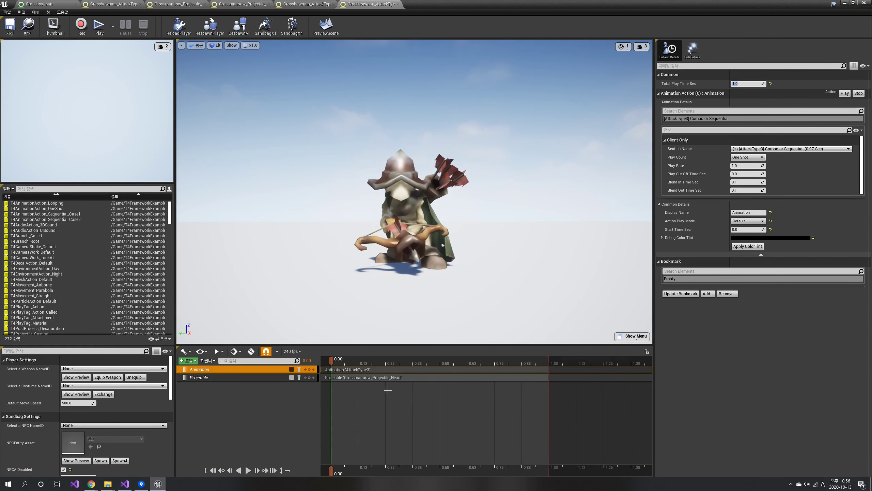
{"action": "left_click", "coordinate": [255, 377]}
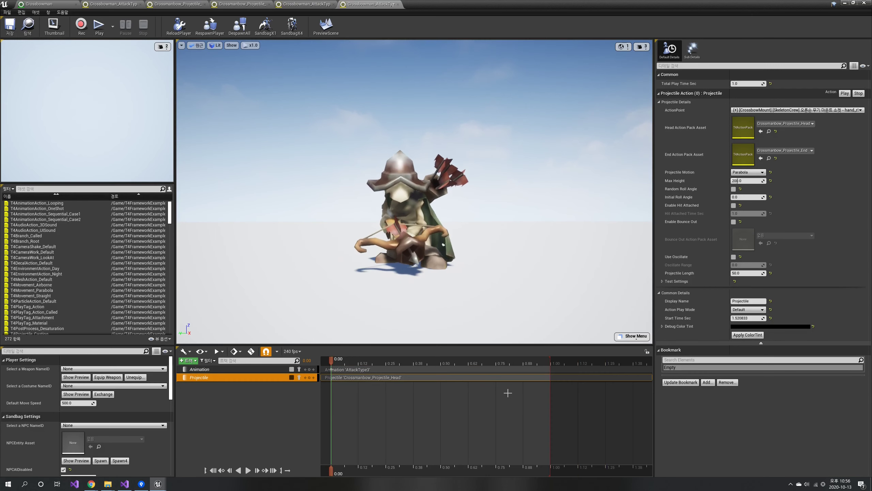
{"action": "left_click_drag", "start_coordinate": [610, 377], "coordinate": [383, 378]}
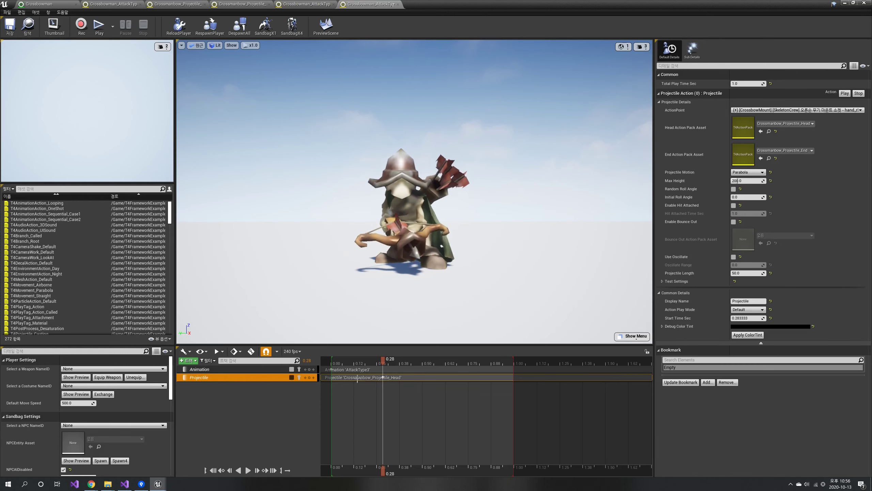
Slow playback to x0.1 and examine the AttackType3 animation from close up and from the side
{"action": "left_click", "coordinate": [251, 45]}
{"action": "left_click", "coordinate": [253, 63]}
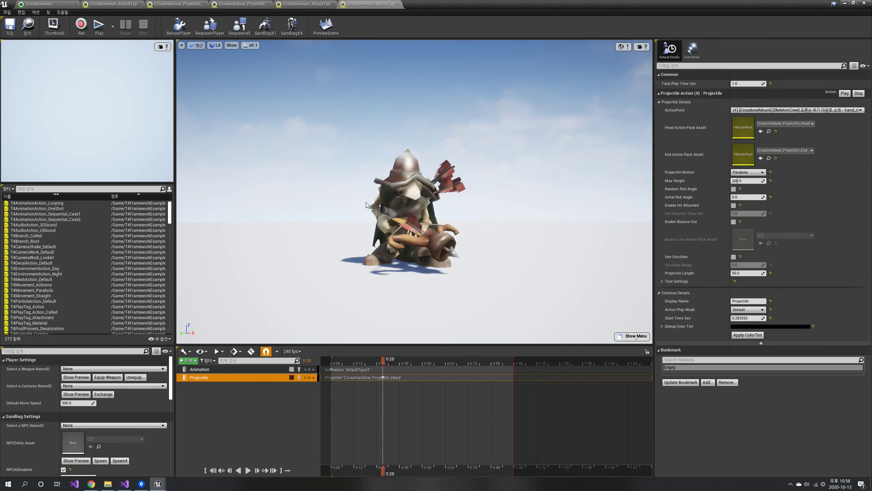
{"action": "scroll", "coordinate": [489, 201], "scroll_direction": "up", "scroll_amount": 3}
{"action": "right_click_drag", "start_coordinate": [486, 198], "coordinate": [513, 236]}
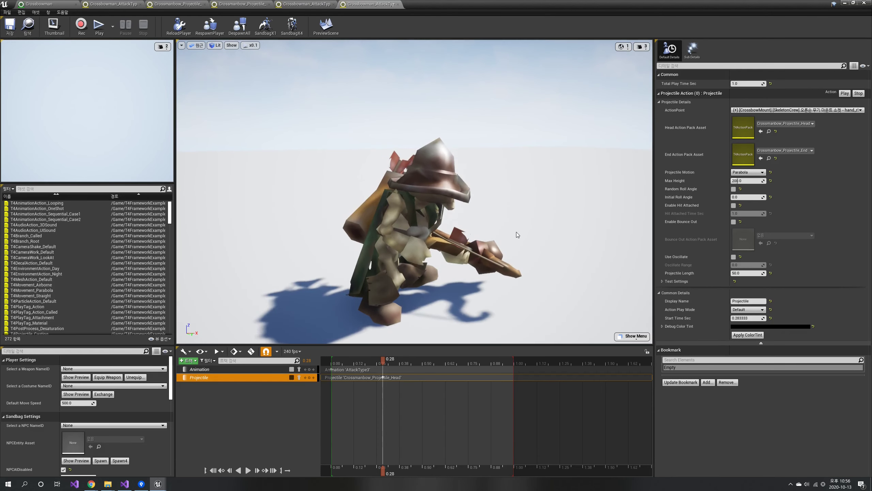
{"action": "scroll", "coordinate": [517, 233], "scroll_direction": "down", "scroll_amount": 3}
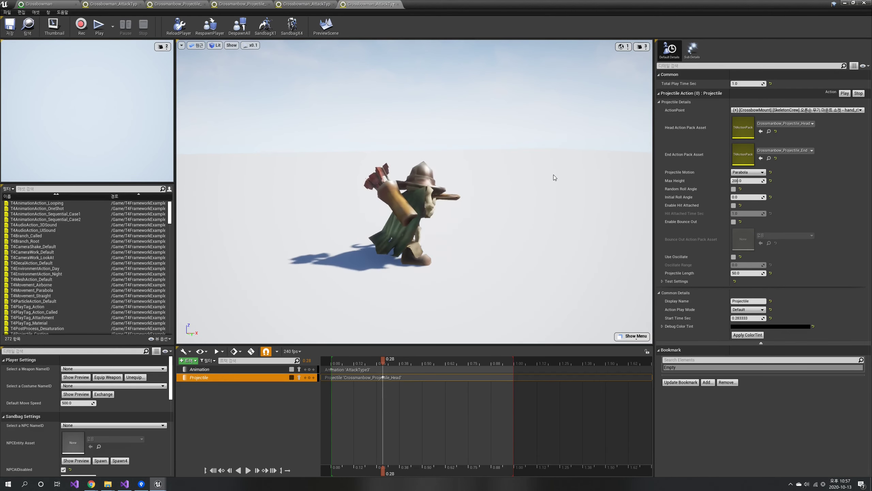
{"action": "right_click_drag", "start_coordinate": [585, 268], "coordinate": [557, 261]}
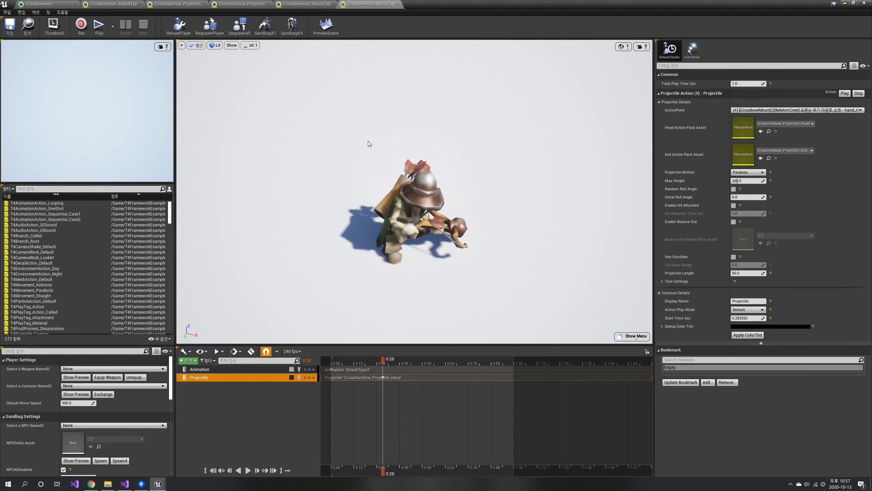
Replay the AttackType3 timeline at x0.5 and x0.25 speed to check when the crossbow fires
{"action": "left_click", "coordinate": [252, 45]}
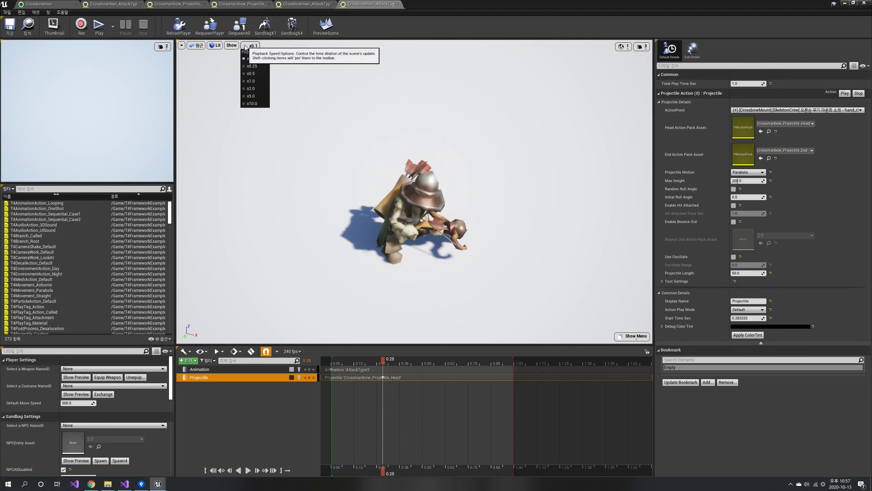
{"action": "left_click", "coordinate": [254, 74]}
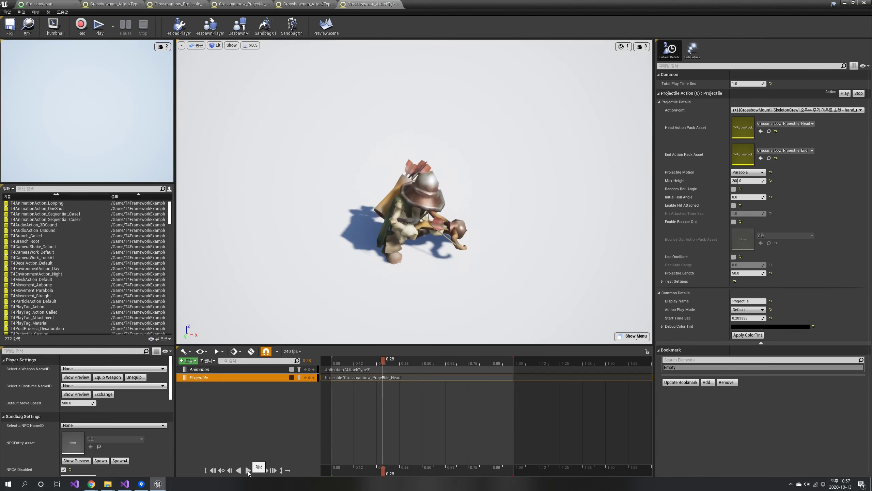
{"action": "left_click", "coordinate": [248, 470]}
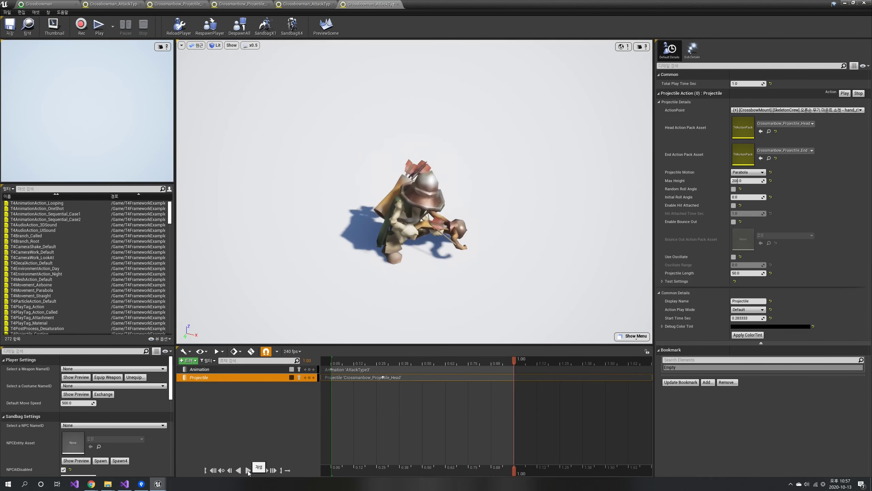
{"action": "left_click", "coordinate": [248, 470]}
{"action": "left_click", "coordinate": [253, 47]}
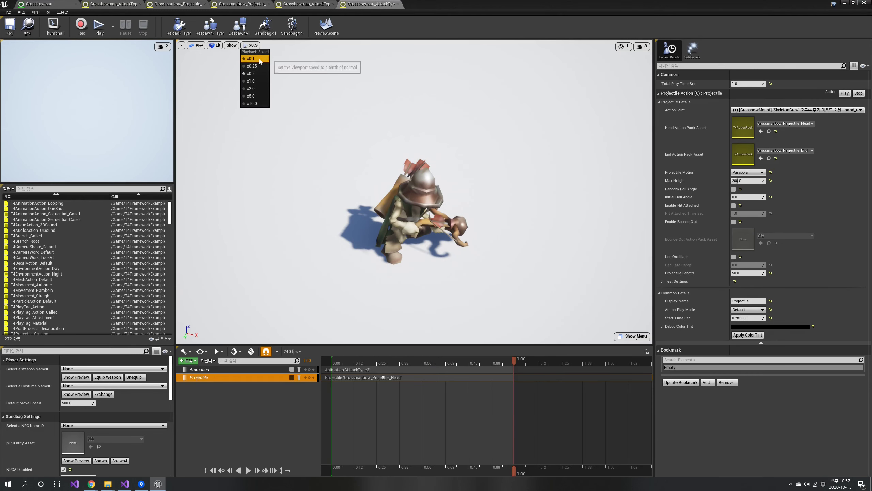
{"action": "left_click", "coordinate": [252, 66]}
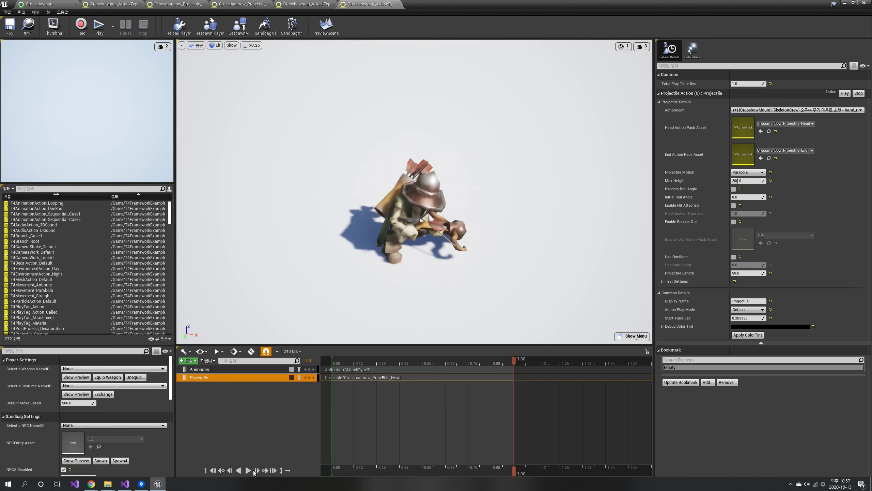
{"action": "left_click", "coordinate": [246, 471]}
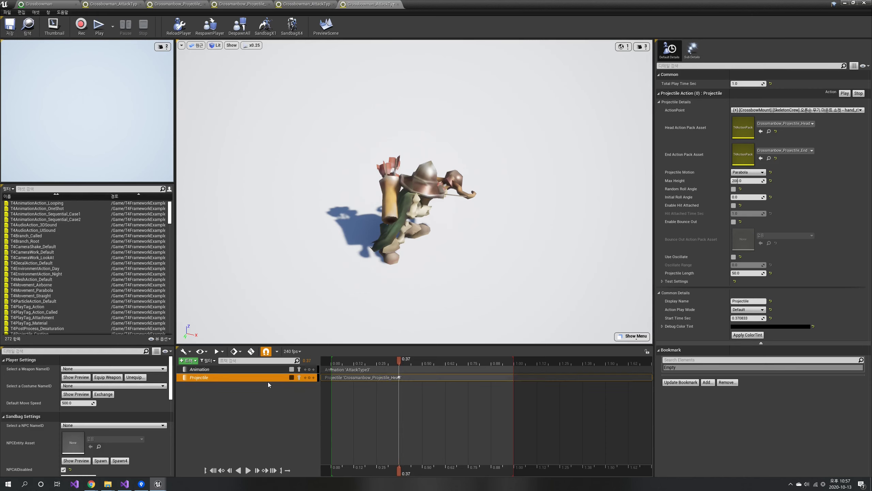
Duplicate the Projectile action in AttackType3, start the copy at about 0.78 seconds and preview both shots
{"action": "key", "text": "ctrl+c"}
{"action": "left_click", "coordinate": [252, 400]}
{"action": "key", "text": "ctrl+v"}
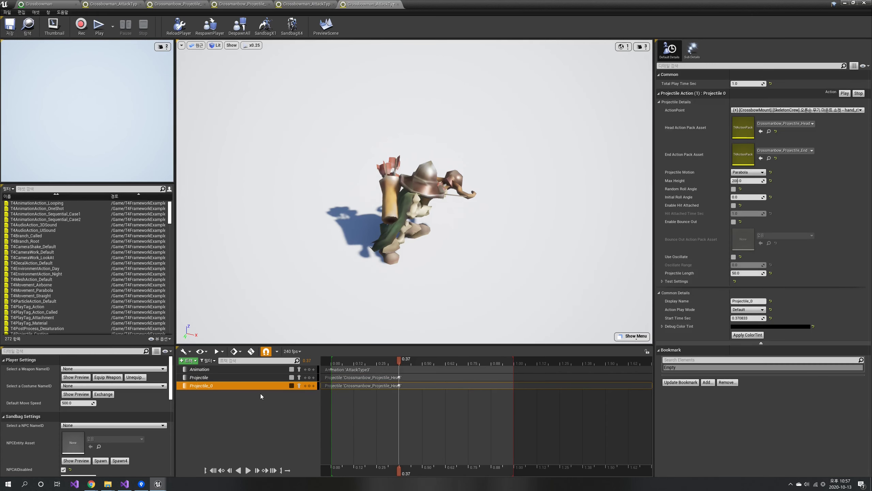
{"action": "left_click", "coordinate": [251, 470]}
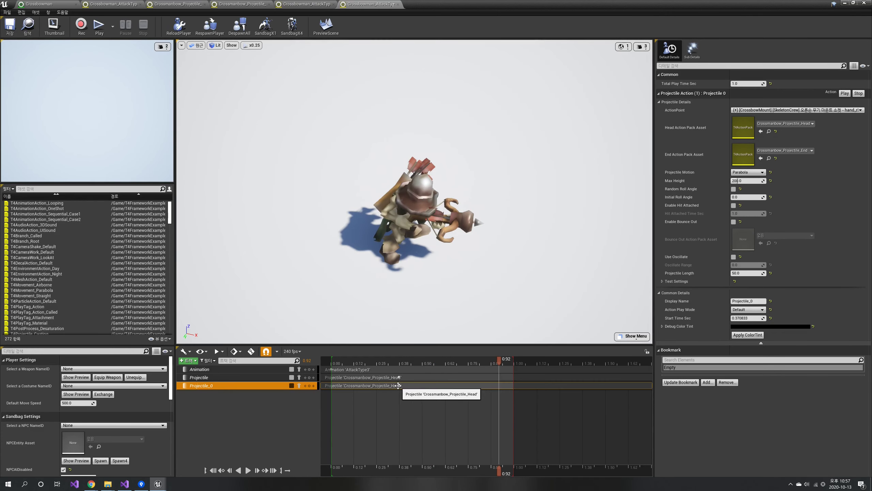
{"action": "left_click_drag", "start_coordinate": [398, 385], "coordinate": [449, 387]}
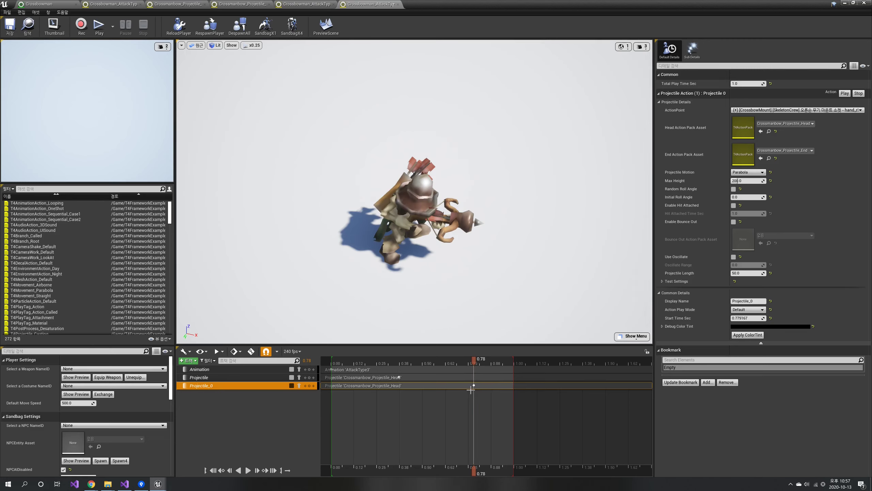
{"action": "left_click", "coordinate": [247, 472]}
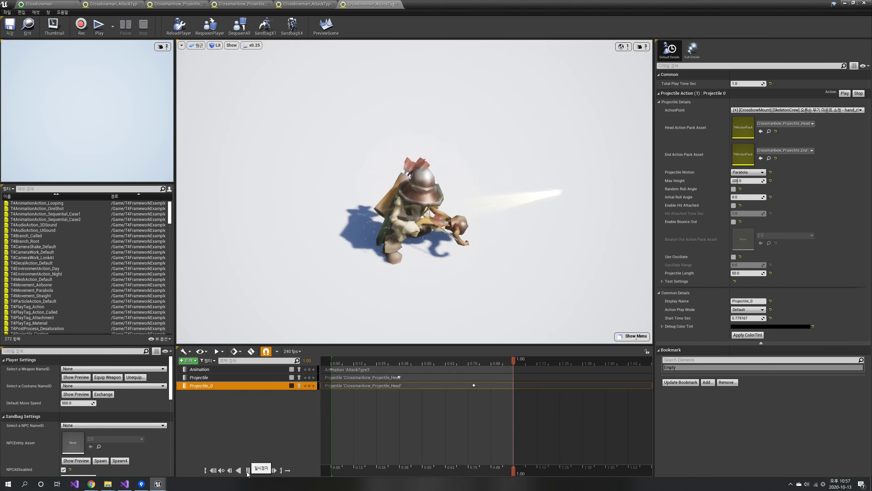
{"action": "left_click", "coordinate": [248, 471]}
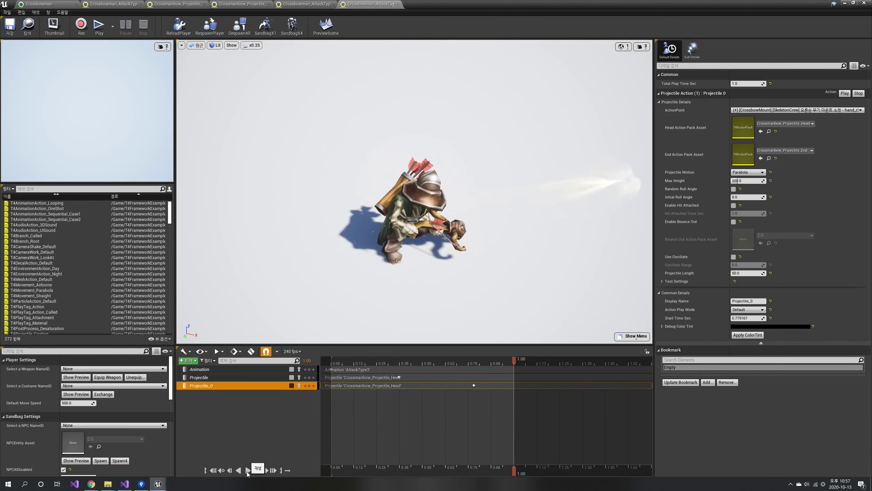
Restore the preview speed to x1.0 and view the AttackType3 projectiles' flight from behind the crossbowman
{"action": "scroll", "coordinate": [416, 221], "scroll_direction": "down", "scroll_amount": 3}
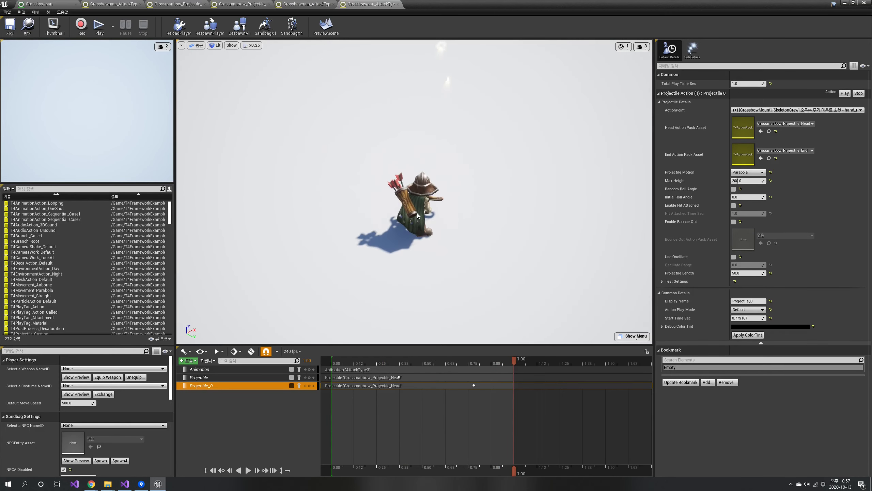
{"action": "left_click", "coordinate": [251, 45]}
{"action": "left_click", "coordinate": [254, 80]}
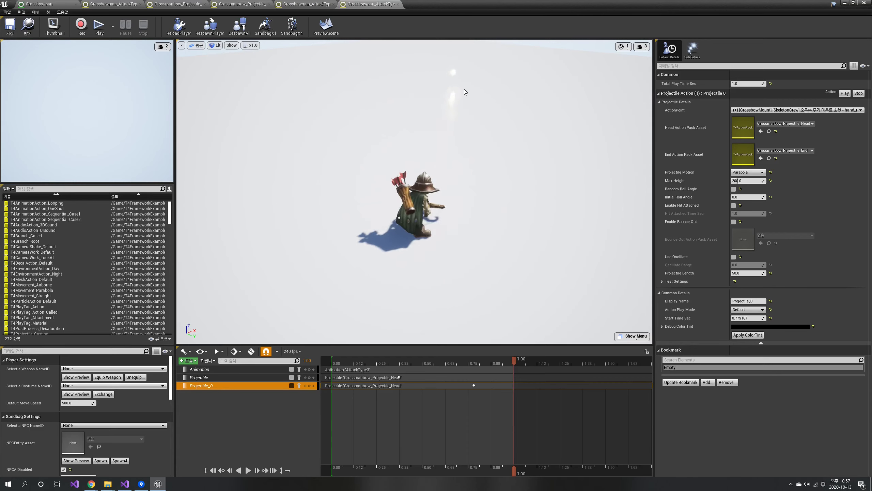
{"action": "right_click_drag", "start_coordinate": [468, 91], "coordinate": [468, 82]}
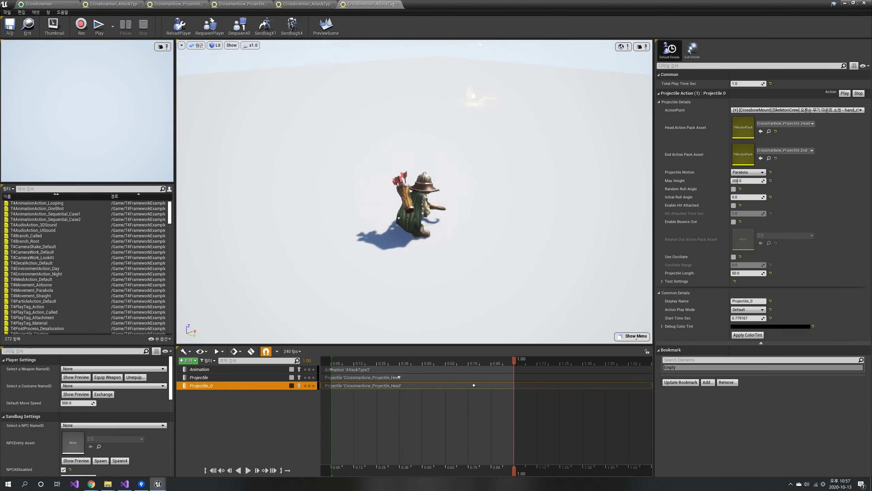
Set the Initial Roll Angle to -90 for the first projectile and 90 for its duplicate, previewing the AttackType3 shots
{"action": "left_click", "coordinate": [280, 378]}
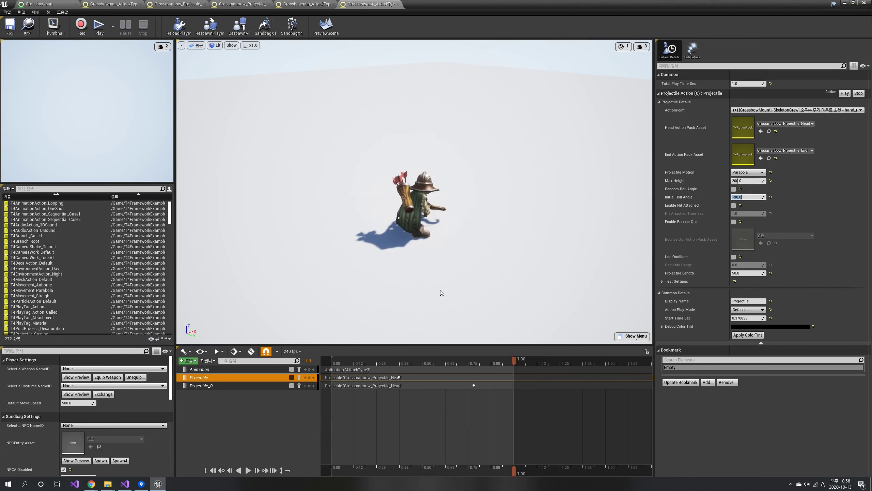
{"action": "left_click", "coordinate": [431, 124]}
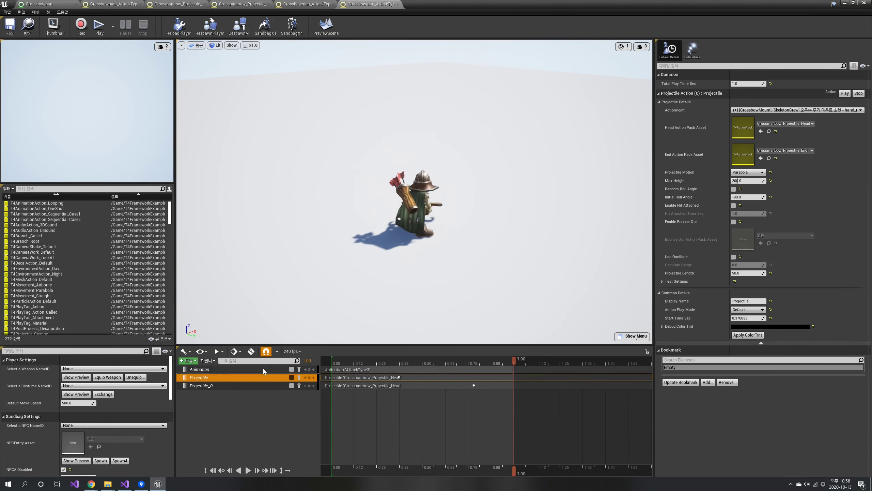
{"action": "left_click", "coordinate": [251, 386]}
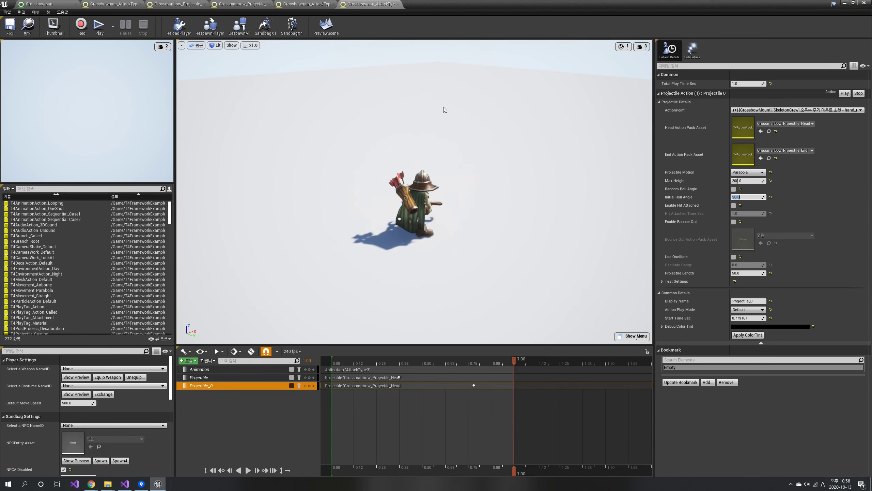
{"action": "left_click", "coordinate": [435, 105]}
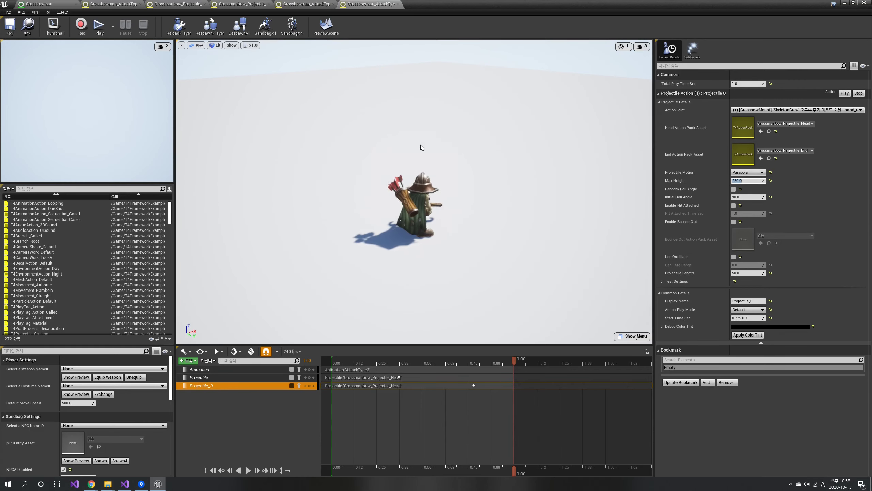
Set the duplicate projectile's Max Height to 250 and preview the attack from several angles
{"action": "left_click", "coordinate": [444, 105]}
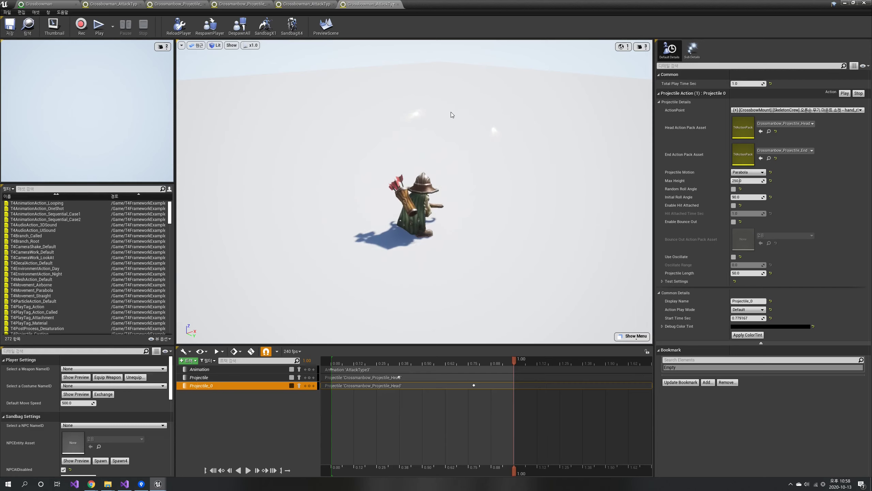
{"action": "right_click_drag", "start_coordinate": [452, 112], "coordinate": [453, 83]}
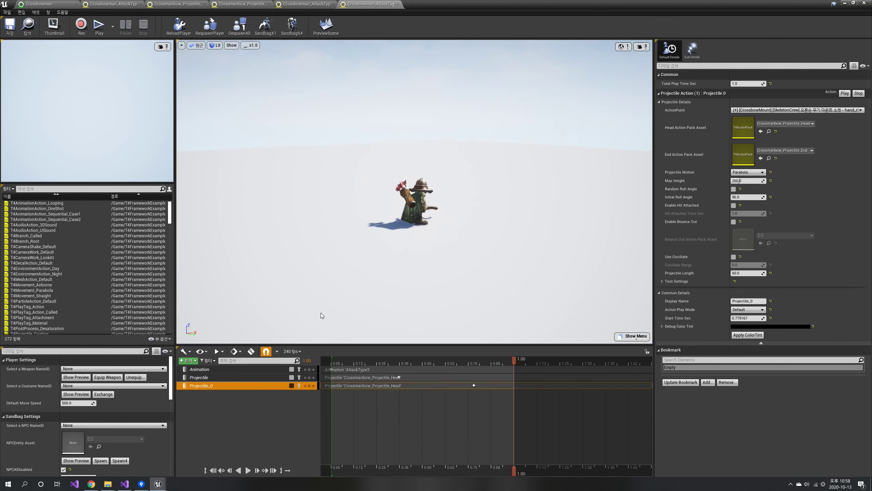
{"action": "right_click_drag", "start_coordinate": [321, 312], "coordinate": [507, 228]}
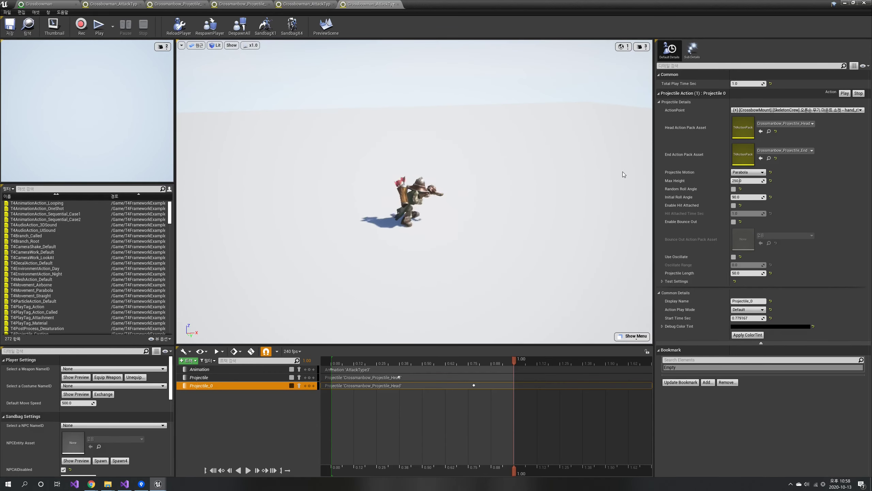
{"action": "right_click_drag", "start_coordinate": [516, 243], "coordinate": [523, 245]}
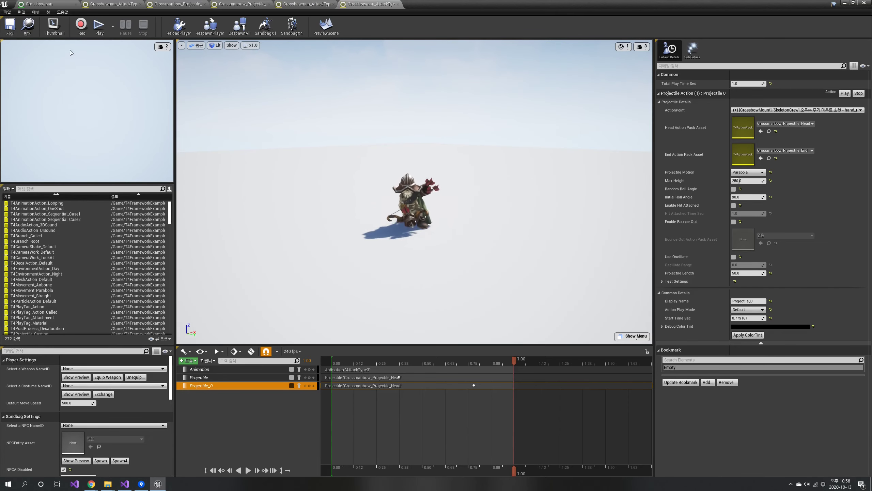
Return to the Crossbowman entity and preview the AttackType1, AttackType2 and AttackType3 action packs in turn
{"action": "left_click", "coordinate": [48, 4]}
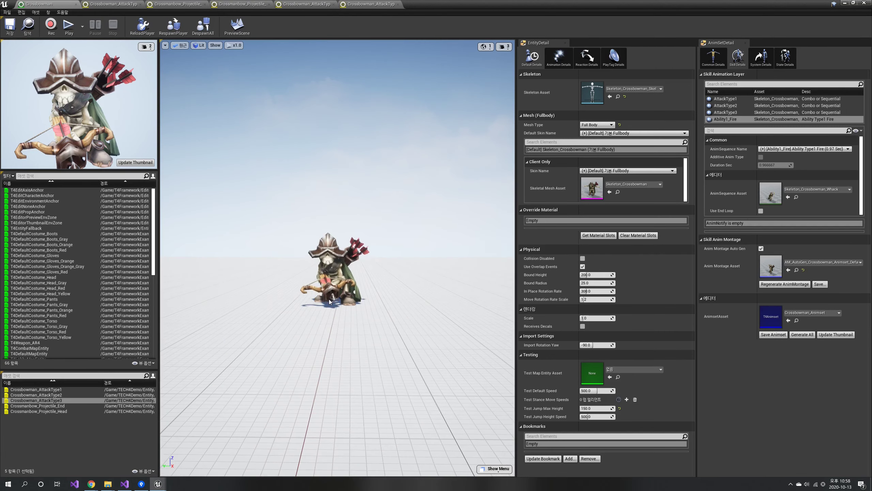
{"action": "left_click", "coordinate": [40, 390]}
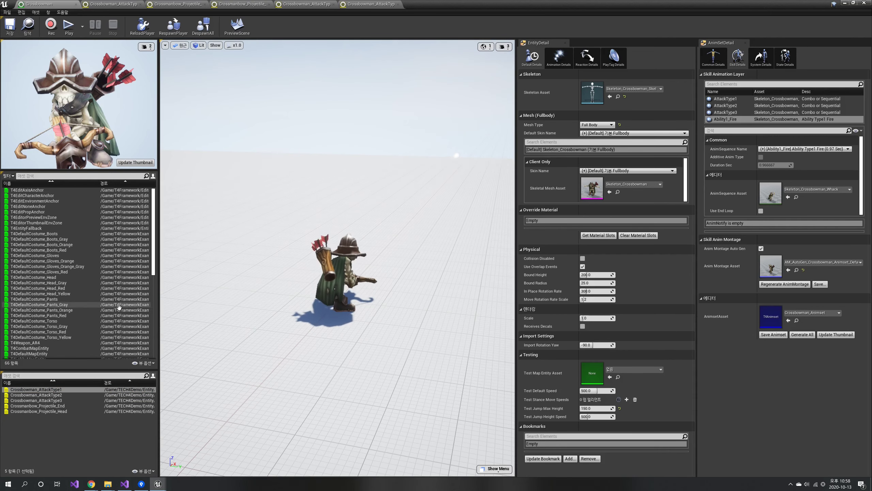
{"action": "left_click", "coordinate": [45, 395]}
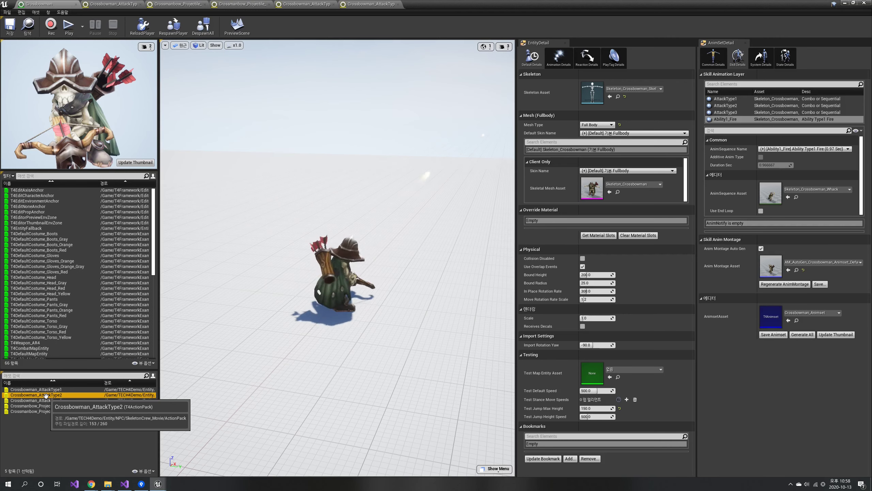
{"action": "left_click", "coordinate": [47, 400]}
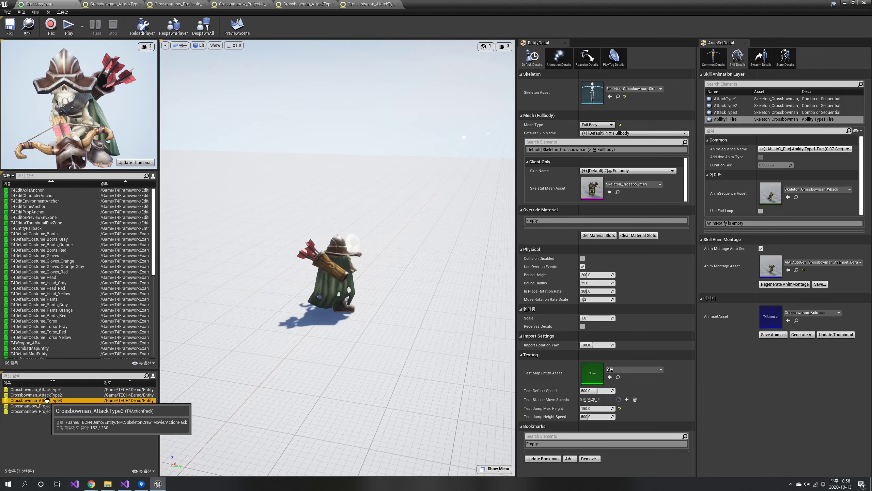